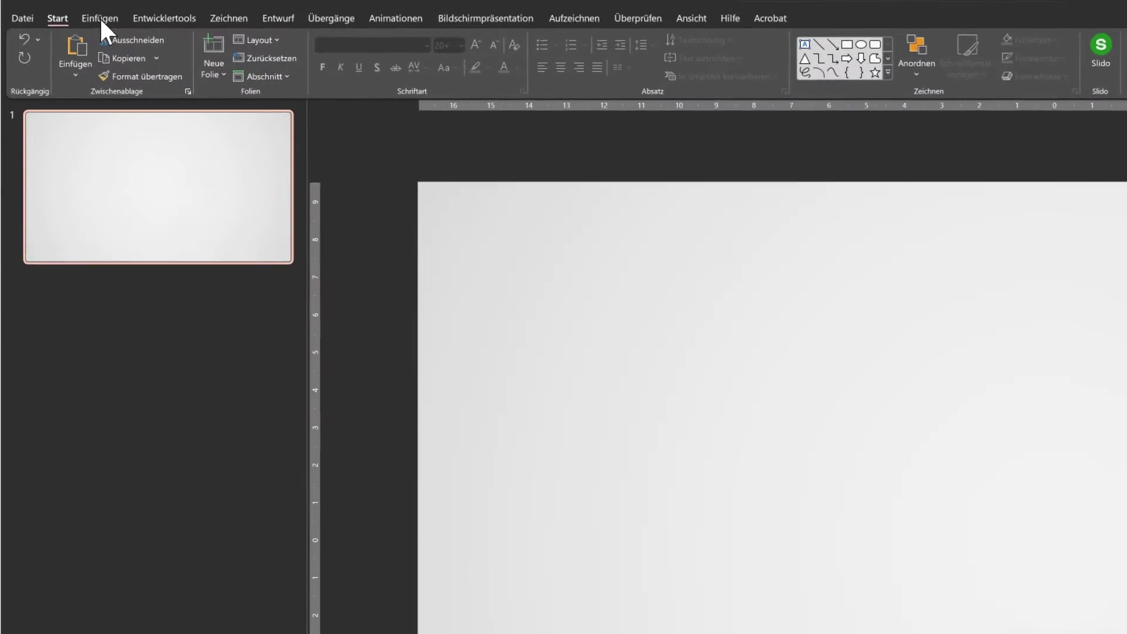
Open the Formen shapes gallery from the Einfügen tab
left_click(104, 16)
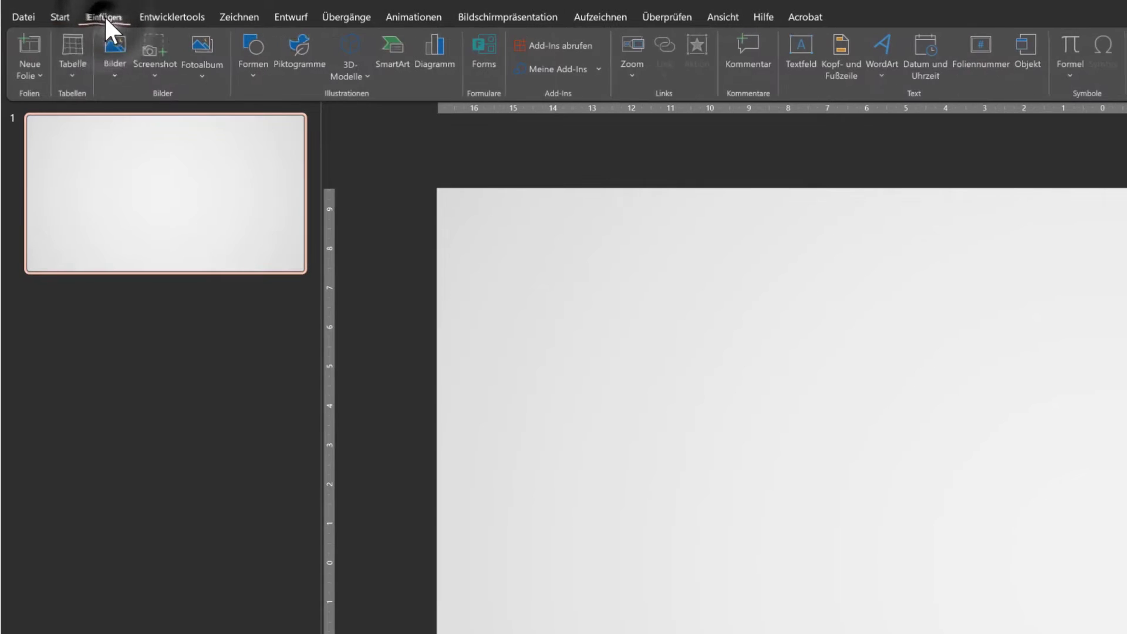
left_click(250, 70)
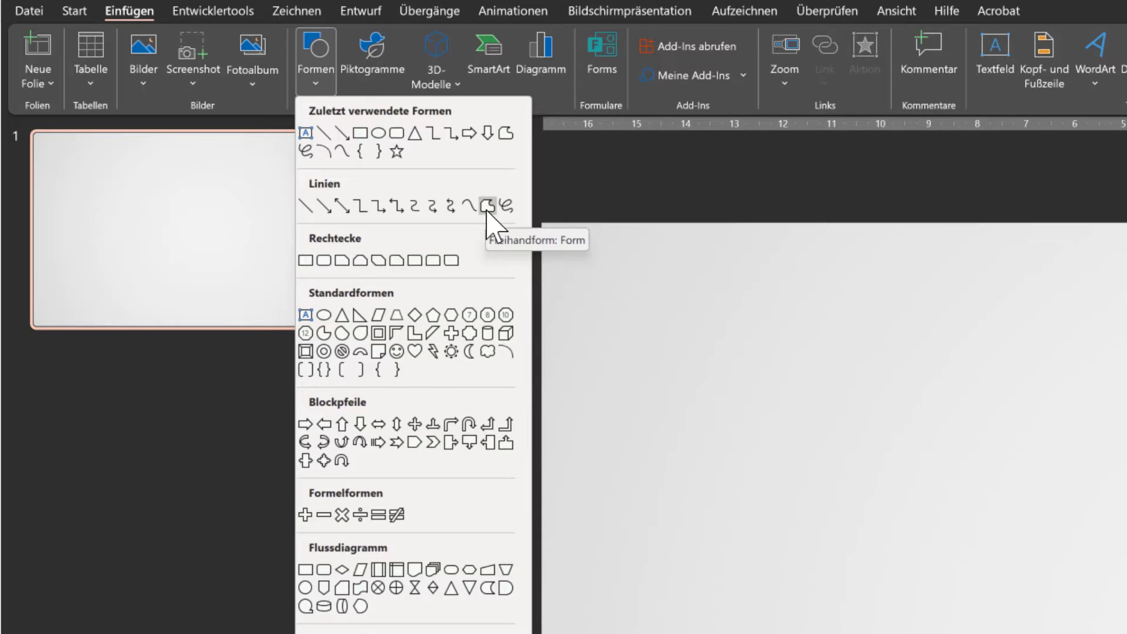
With Freihandform: Form, trace the fish's lower tail, belly and lower jaw
left_click(487, 207)
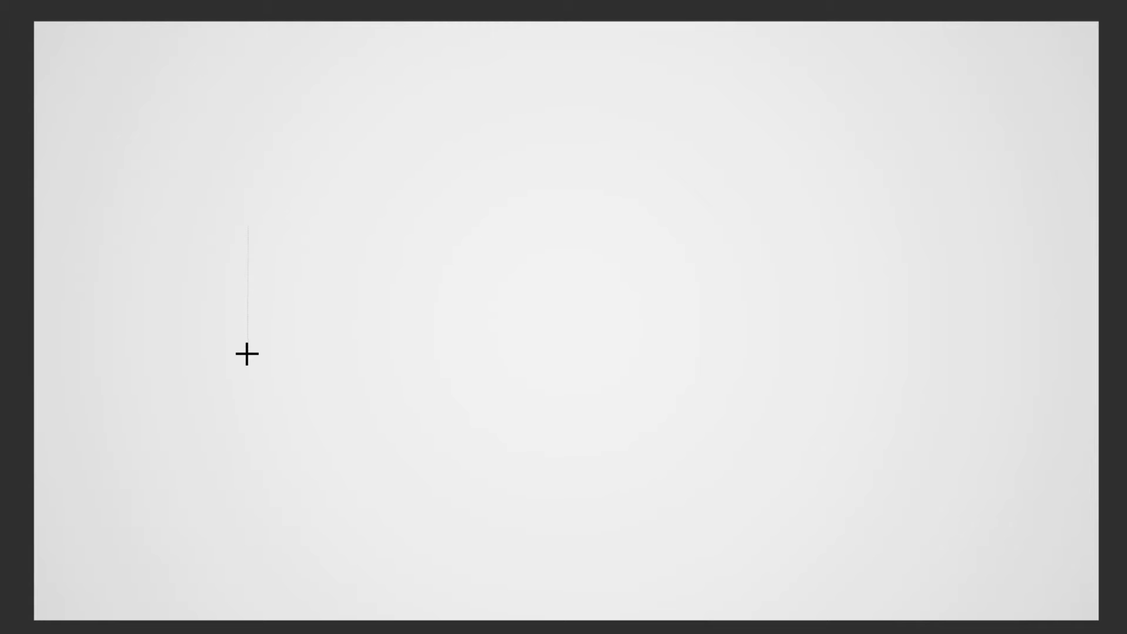
left_click(247, 354)
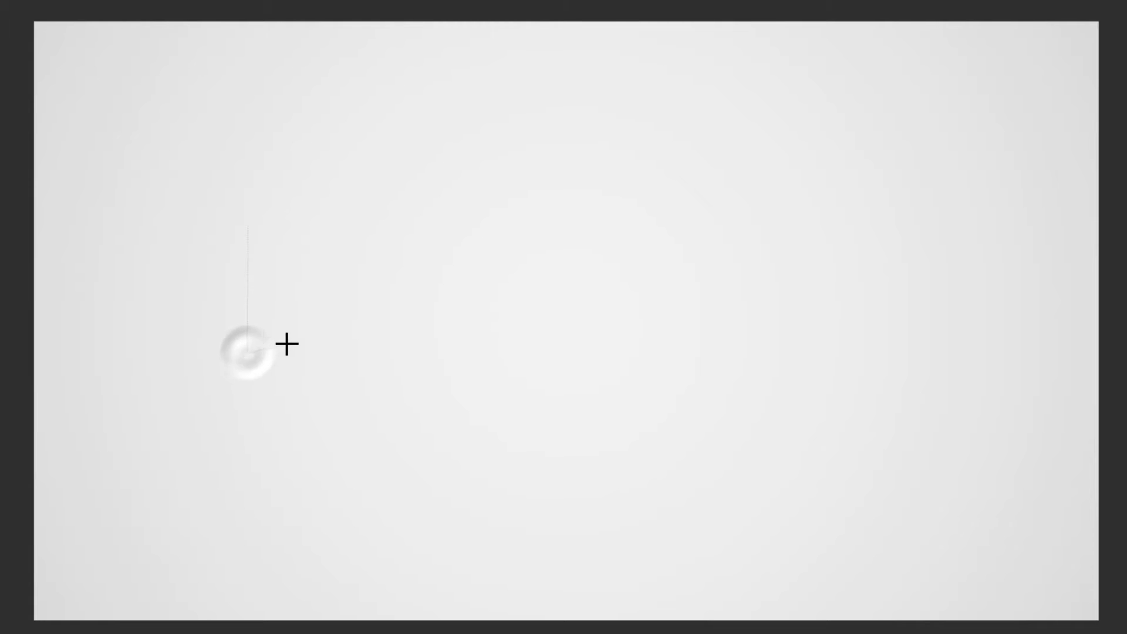
left_click(319, 337)
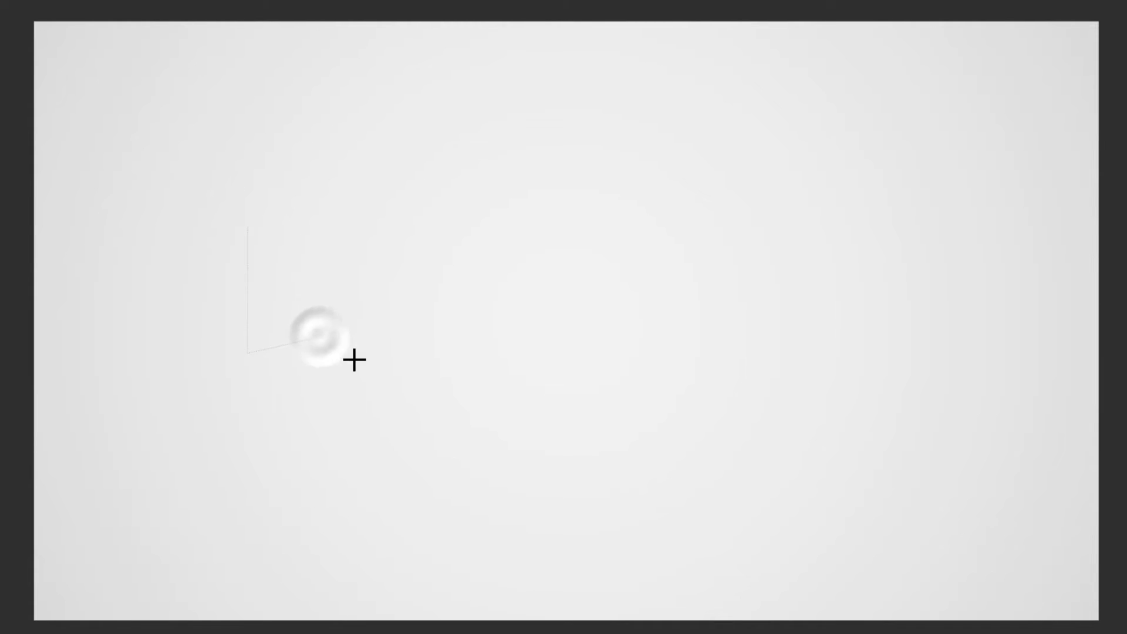
left_click(387, 367)
left_click(452, 368)
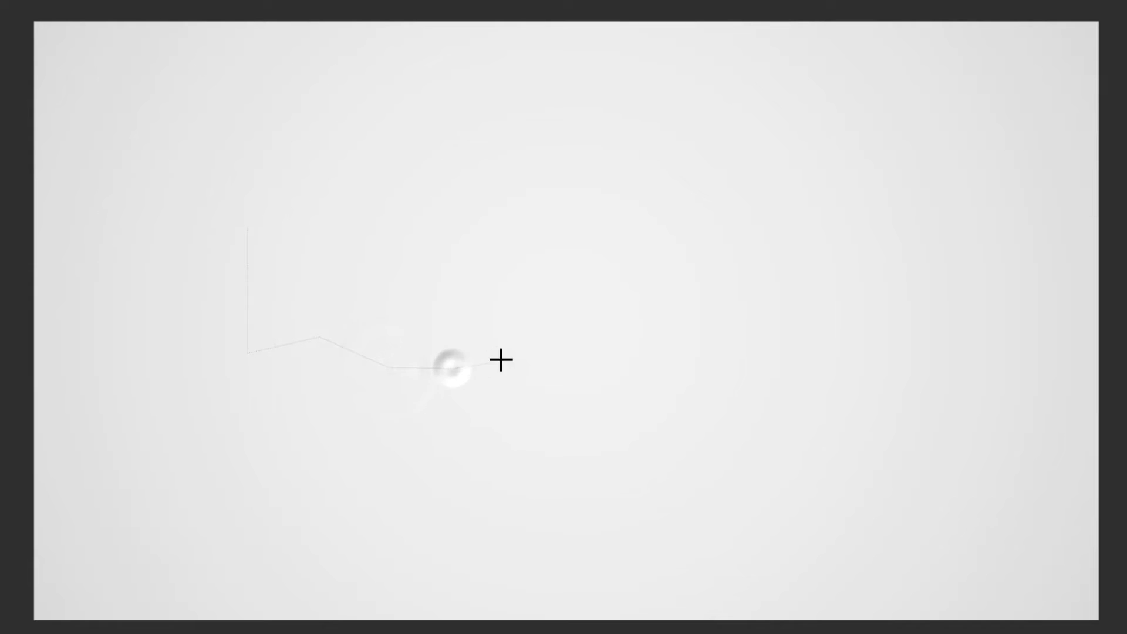
left_click(548, 344)
left_click(614, 310)
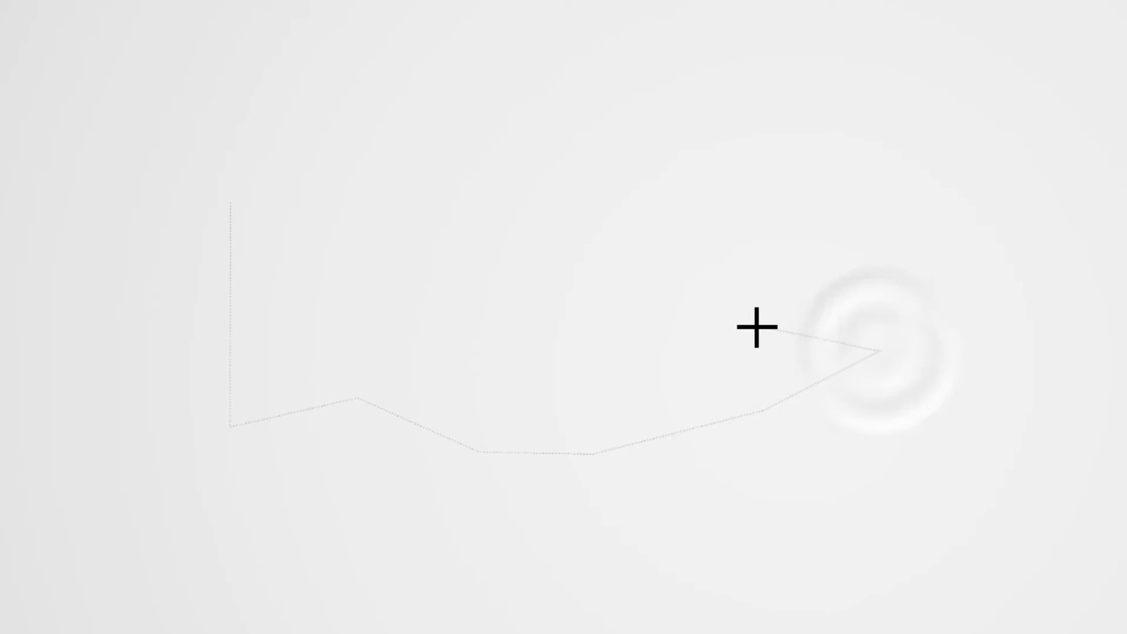
left_click(737, 322)
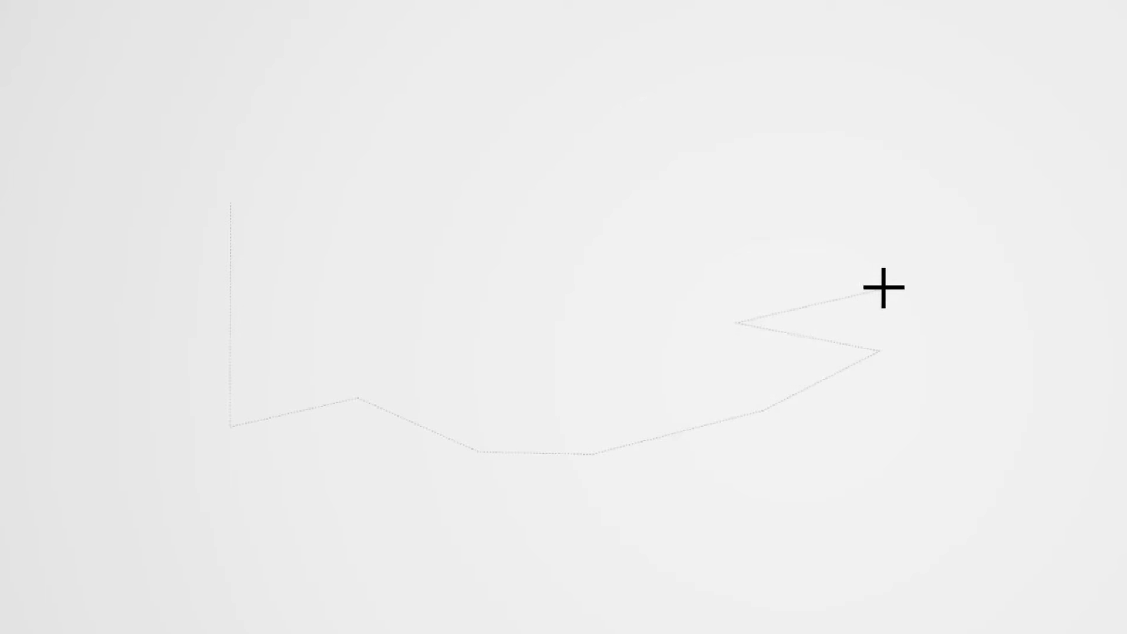
Outline the mouth, head, back and tail notch, then close the freeform at its start
left_click(867, 273)
left_click(782, 197)
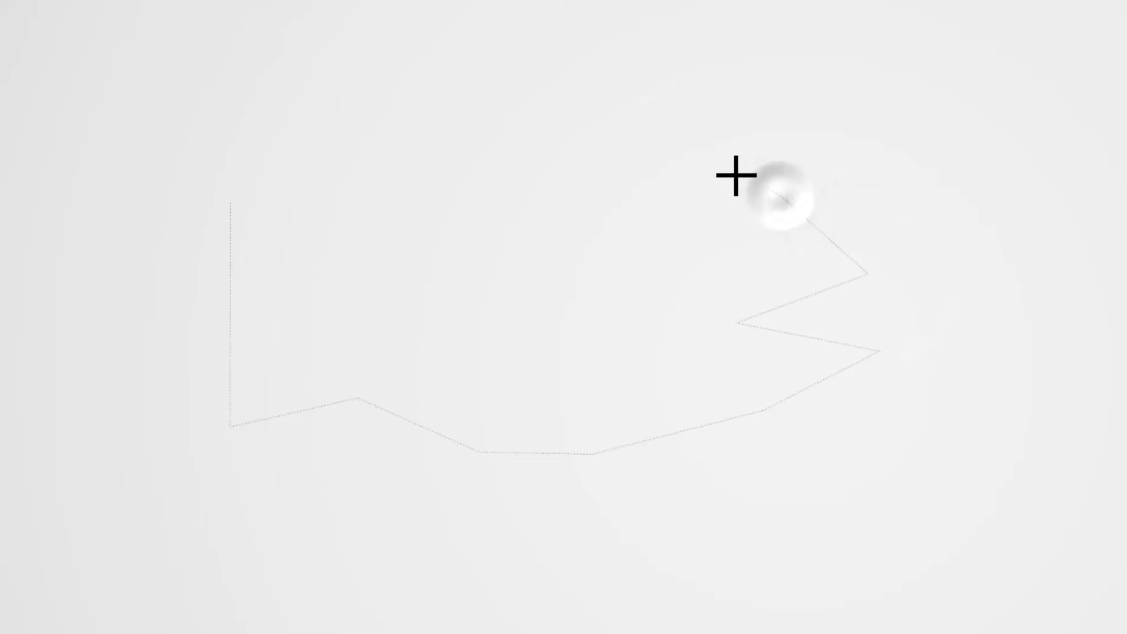
left_click(671, 143)
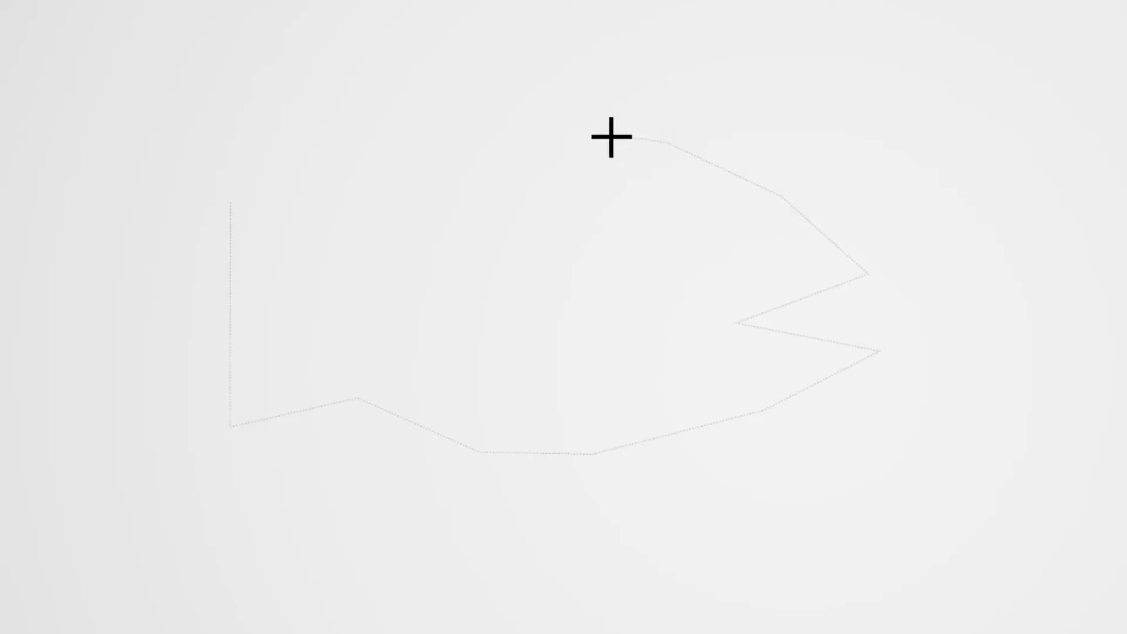
left_click(493, 134)
left_click(387, 191)
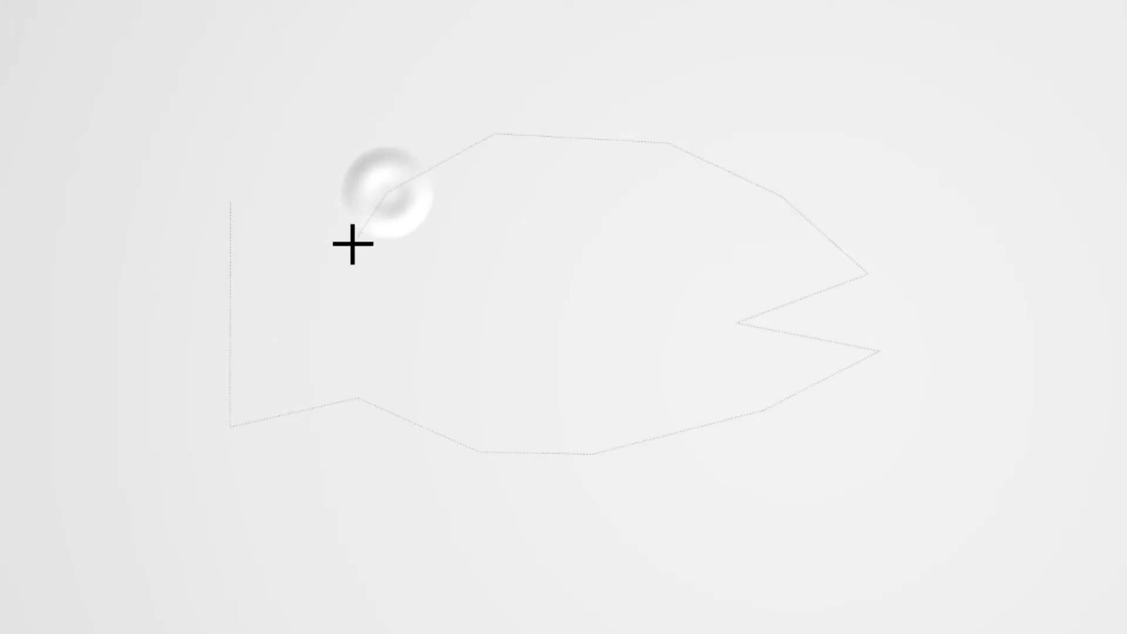
left_click(320, 269)
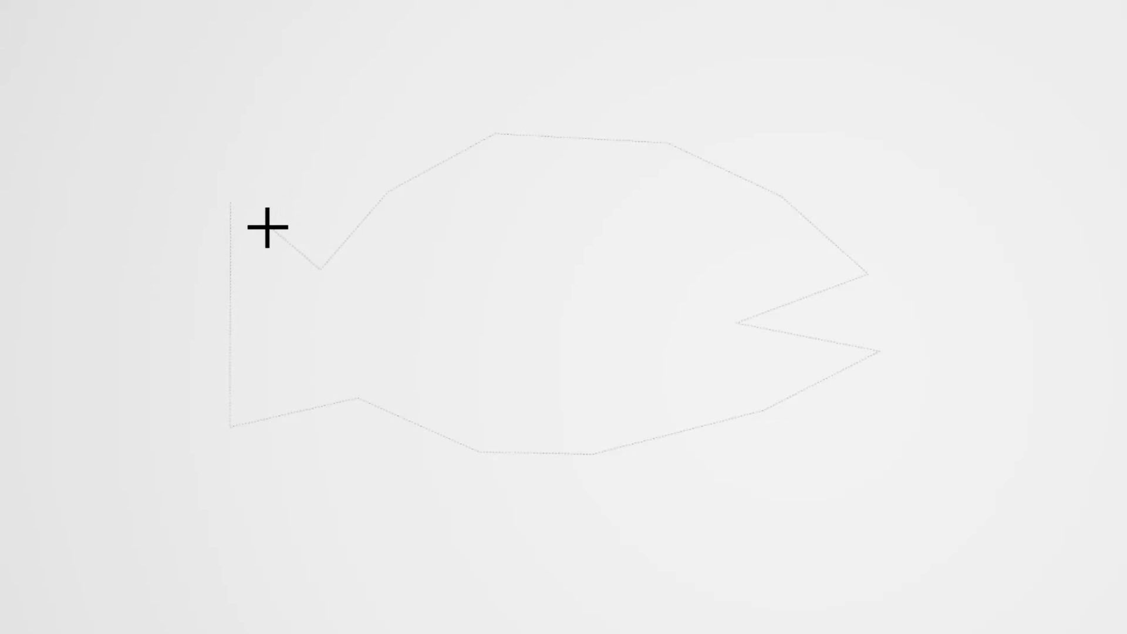
left_click(235, 210)
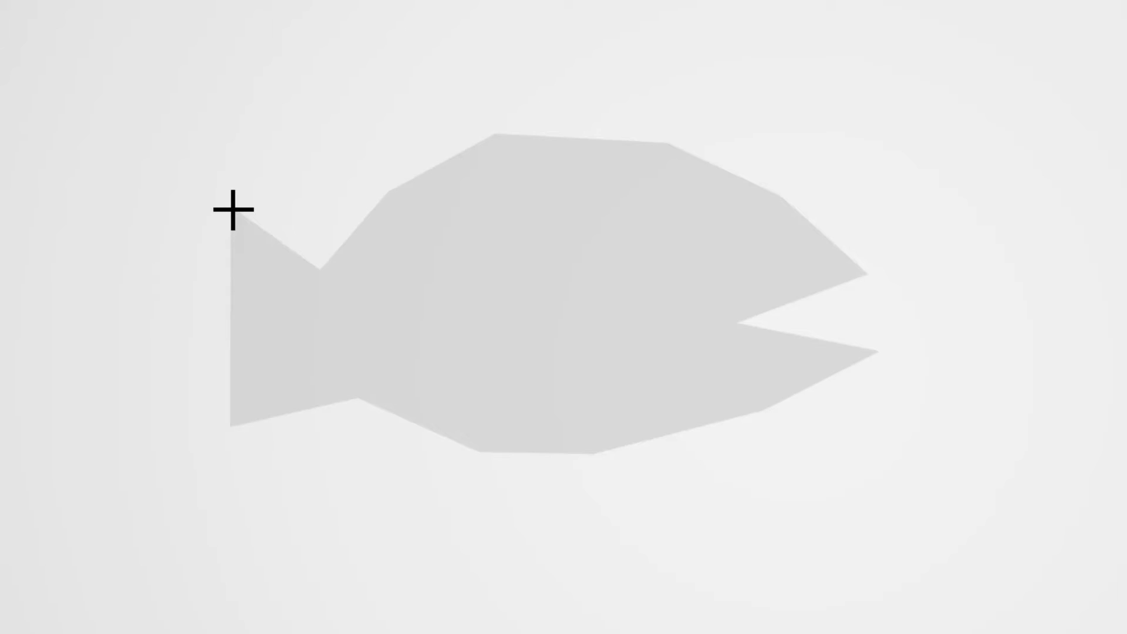
key("ctrl+z")
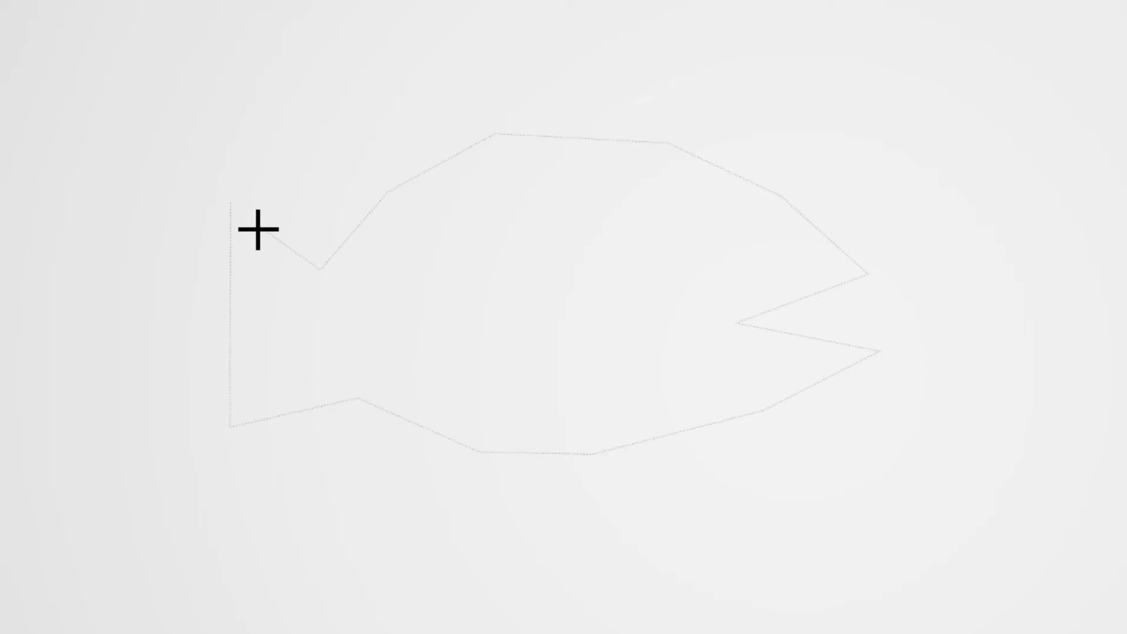
left_click(234, 210)
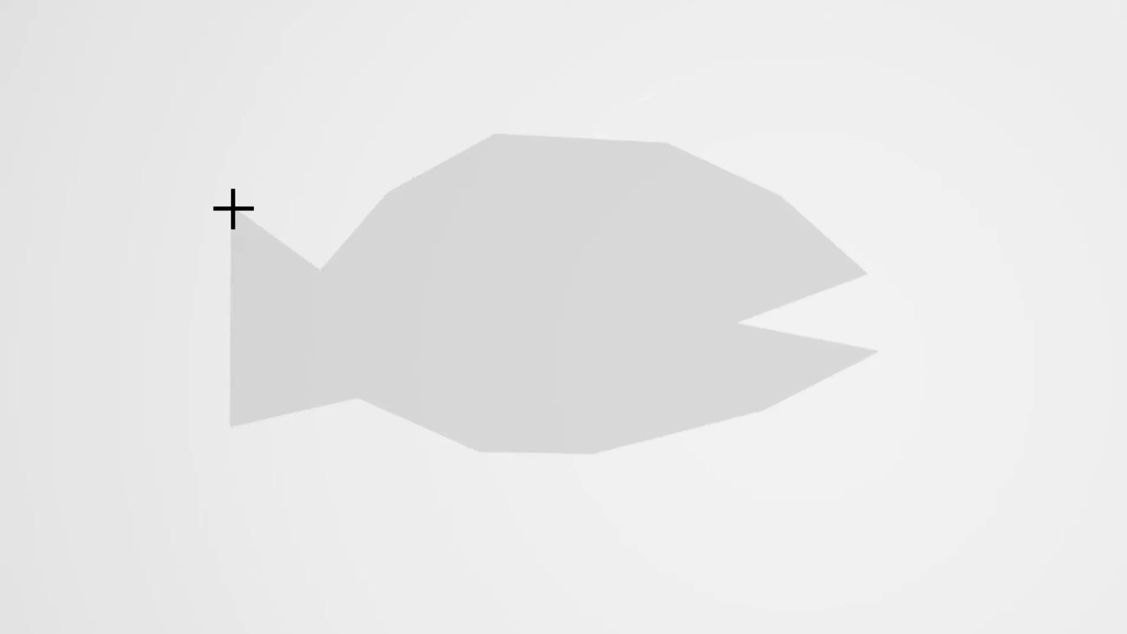
Select the fish shape and bring up its context menu
left_click(233, 209)
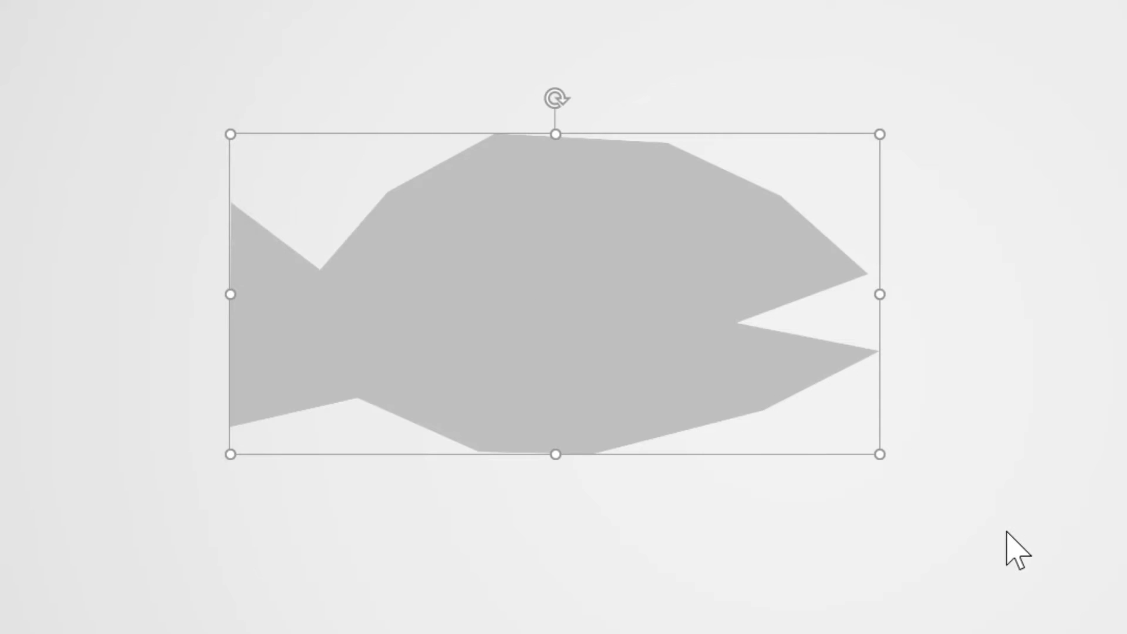
left_click(1052, 526)
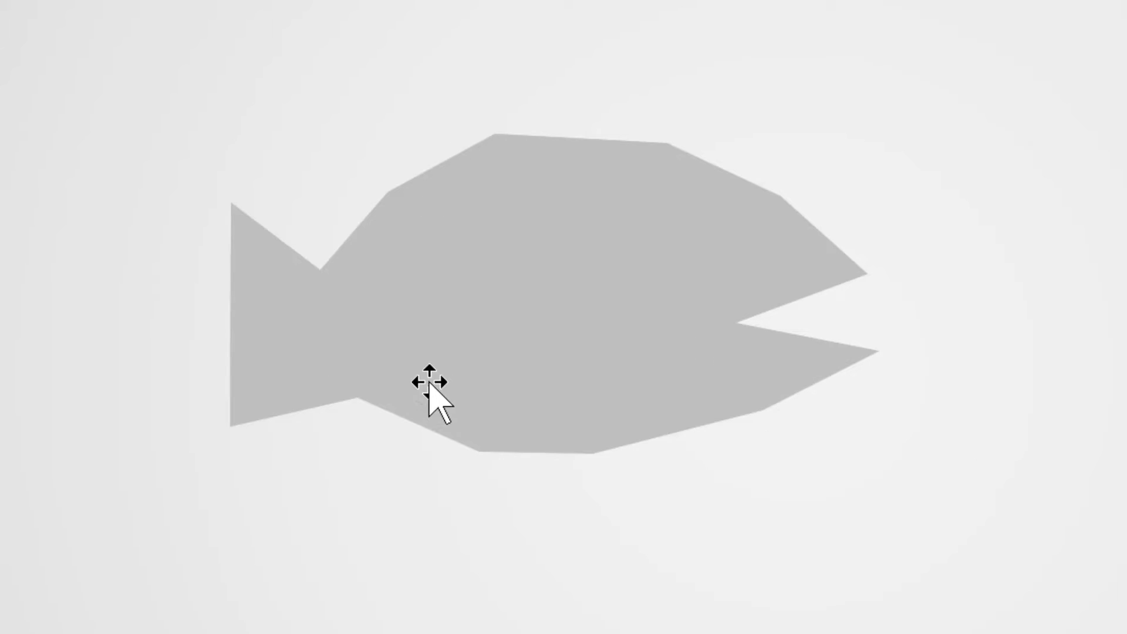
left_click(452, 246)
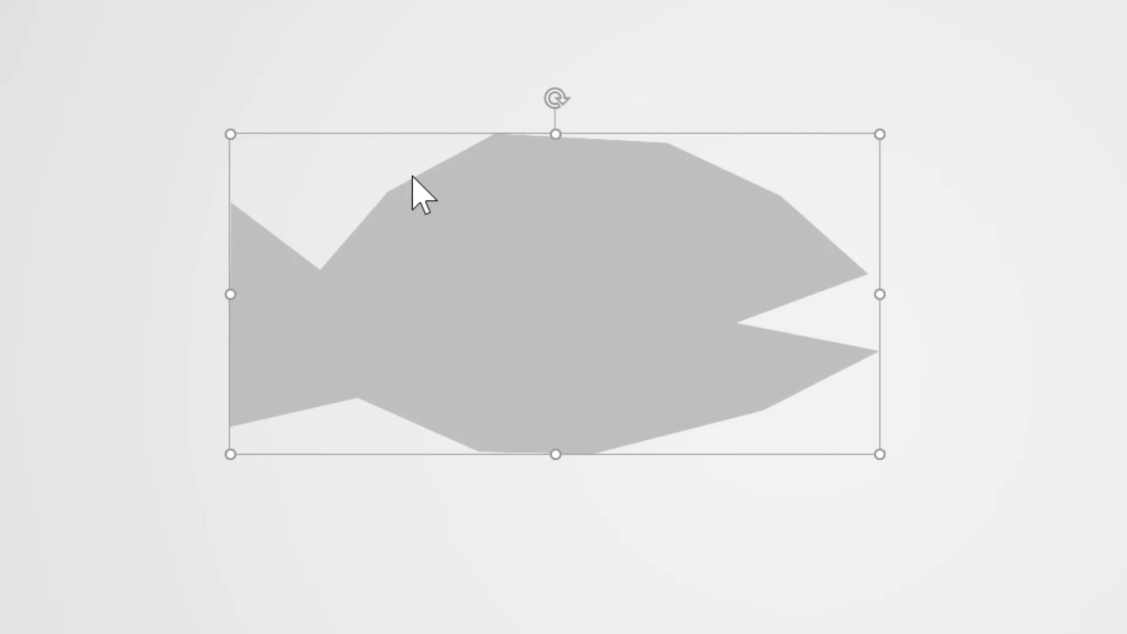
right_click(468, 198)
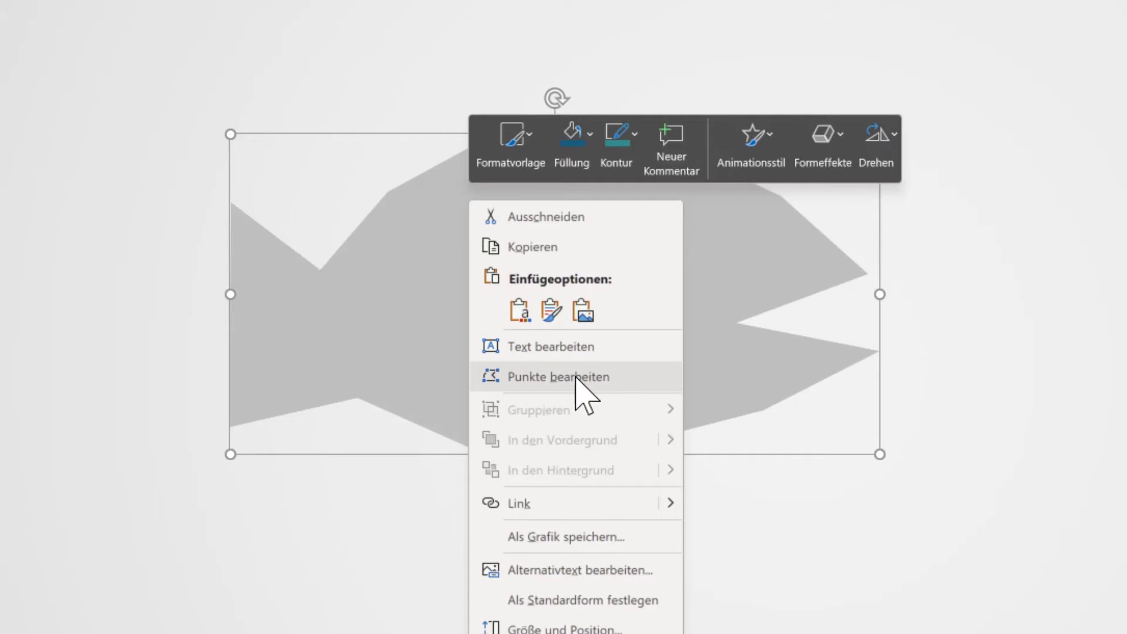
Switch to Punkte bearbeiten and bend the upper edge behind the tail into a curve
left_click(577, 379)
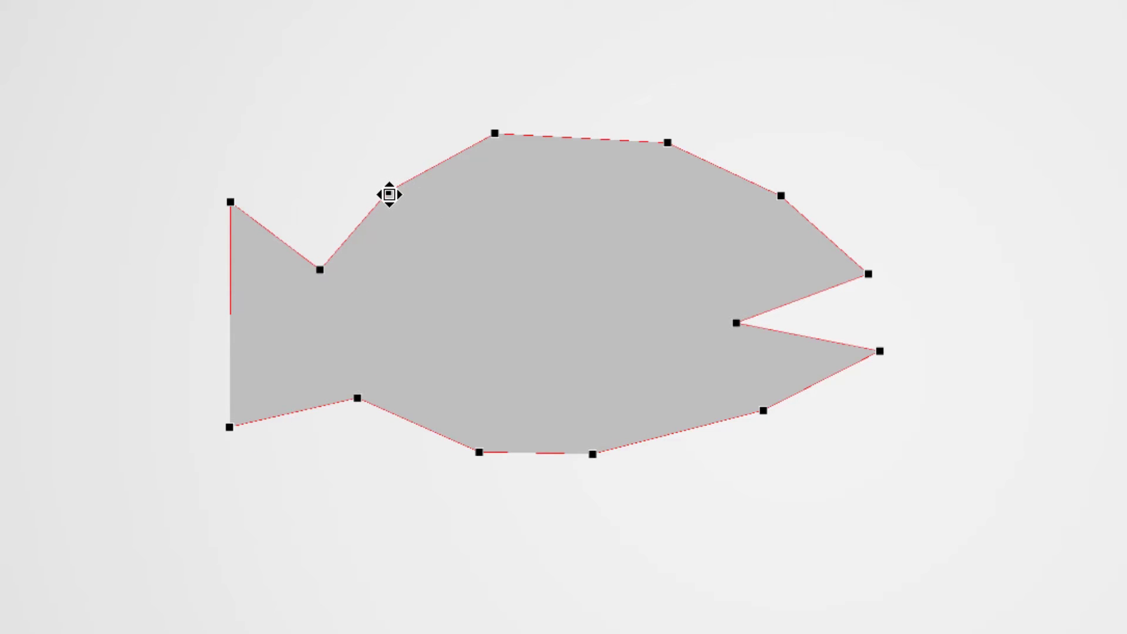
left_click_drag(389, 194, 393, 193)
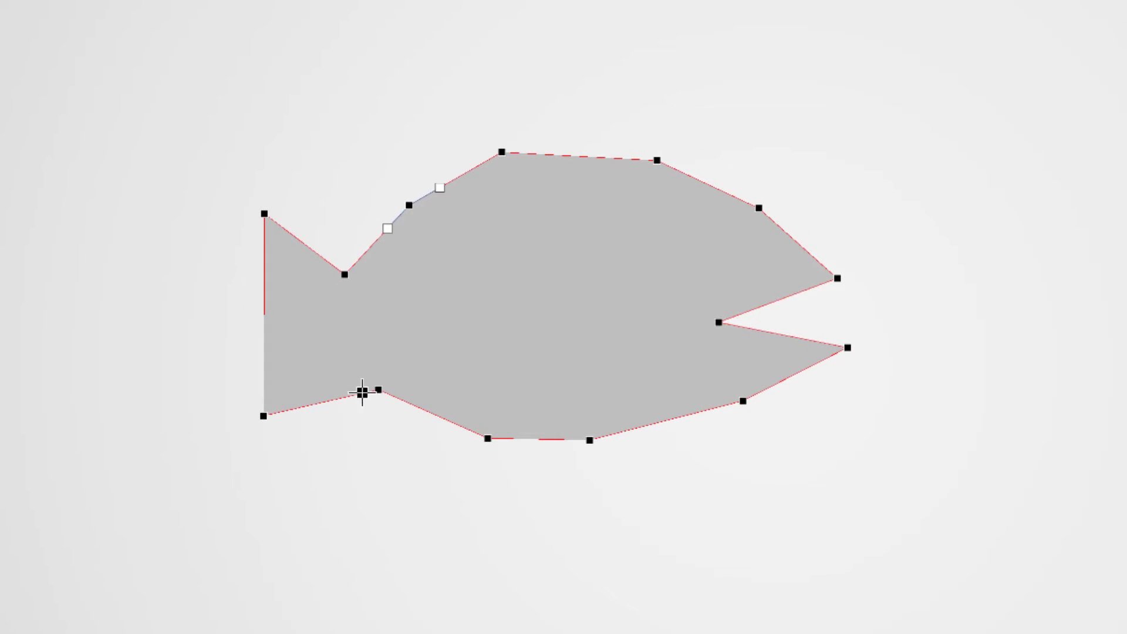
Smooth the lower tail vertex and tail notch vertex, then reshape the notch curve
right_click(380, 389)
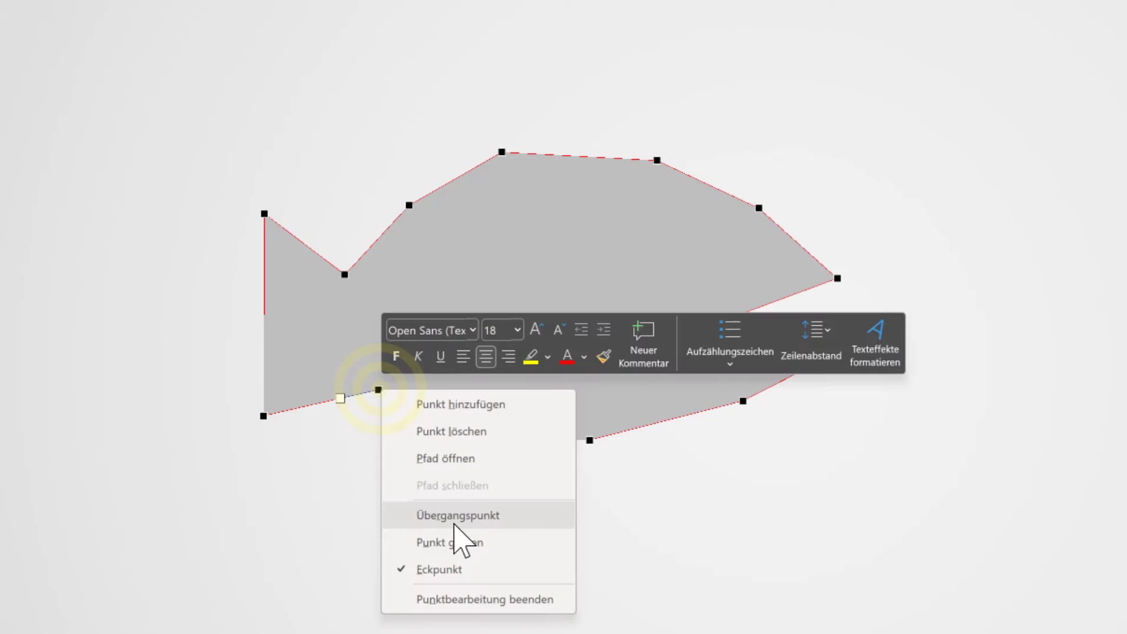
left_click(450, 542)
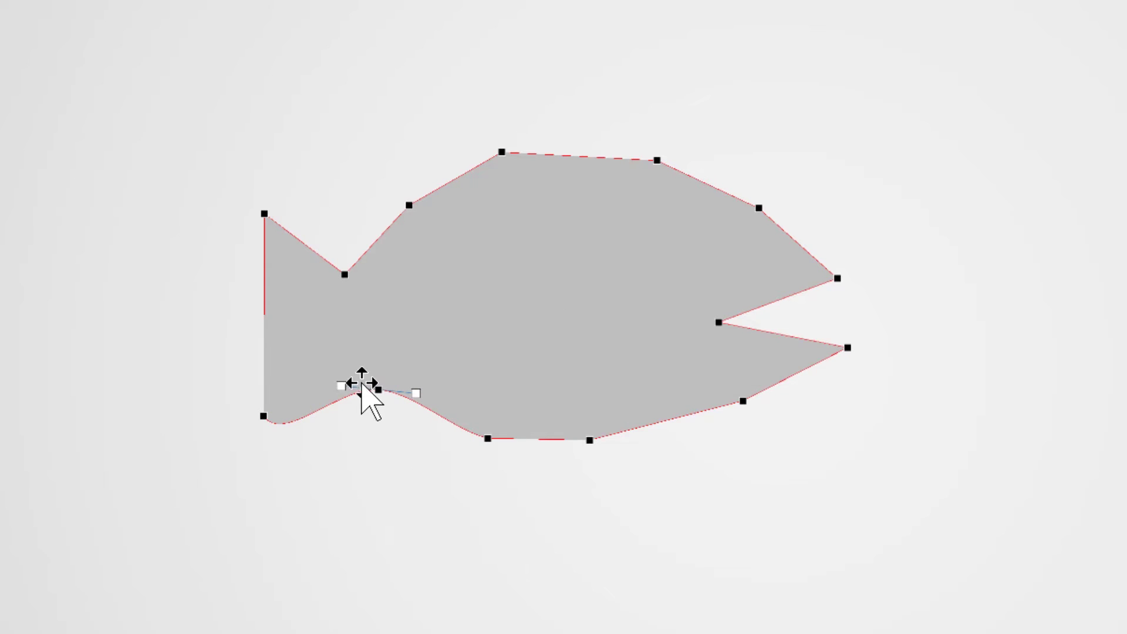
right_click(344, 273)
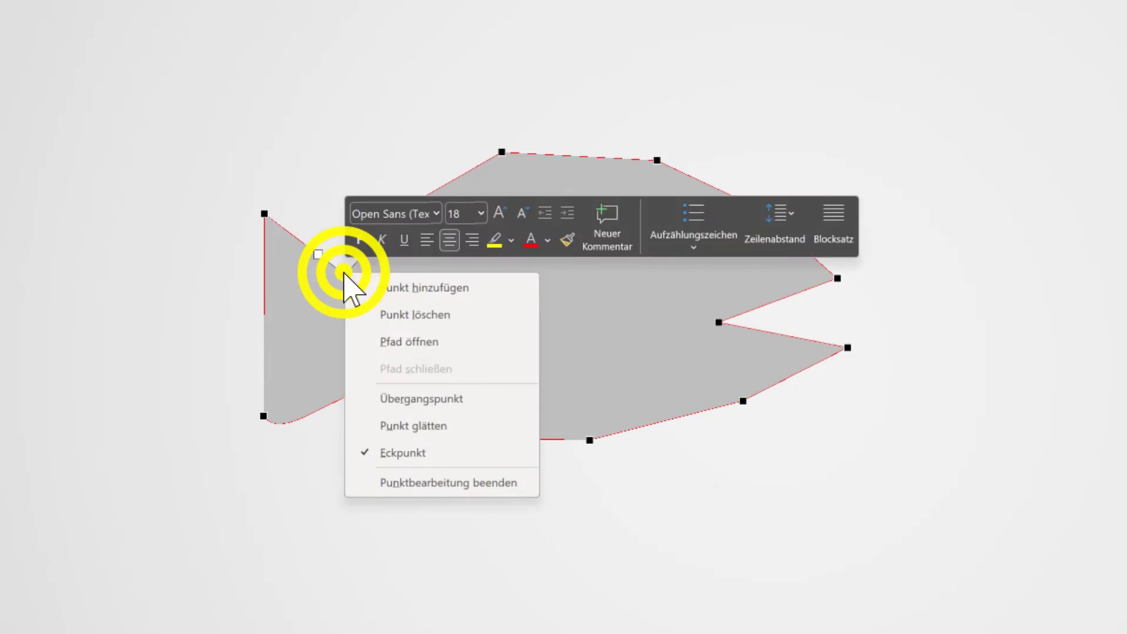
left_click(429, 426)
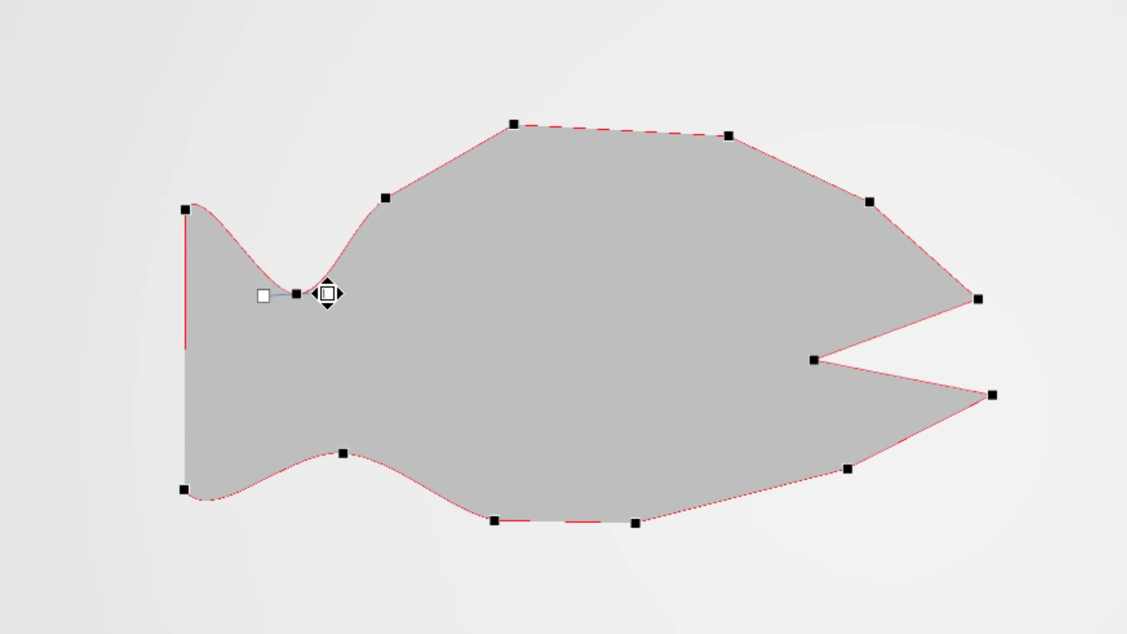
mouse_move(330, 292)
left_mouse_down()
mouse_move(360, 319)
mouse_move(344, 292)
left_mouse_up()
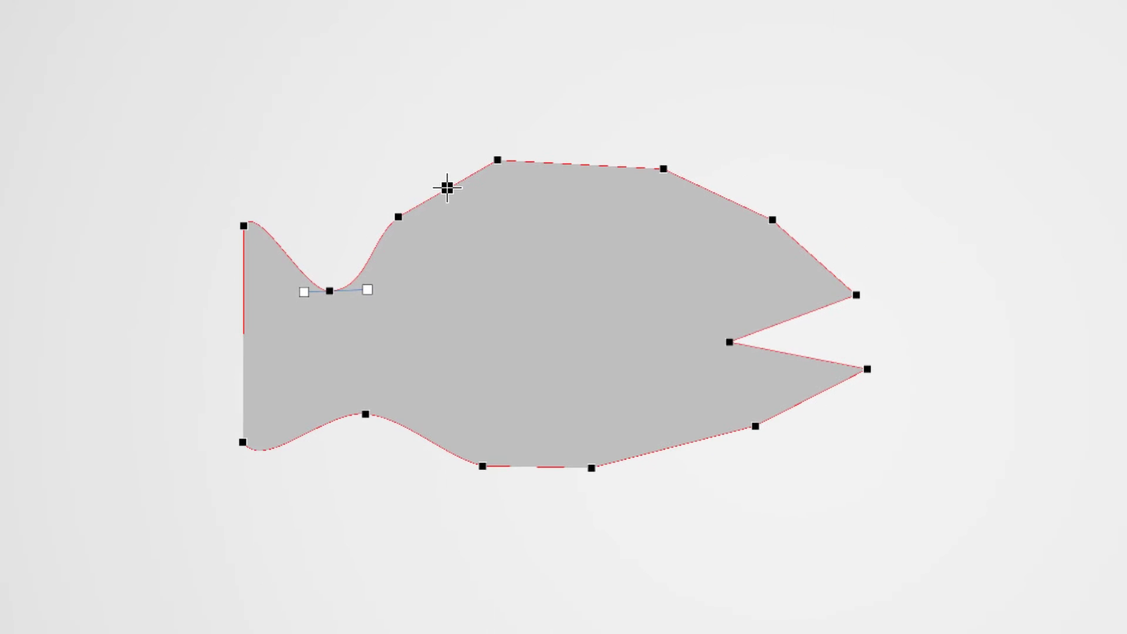
Bend the back edge near the head and add a new point on the top edge
left_click_drag(448, 187, 441, 184)
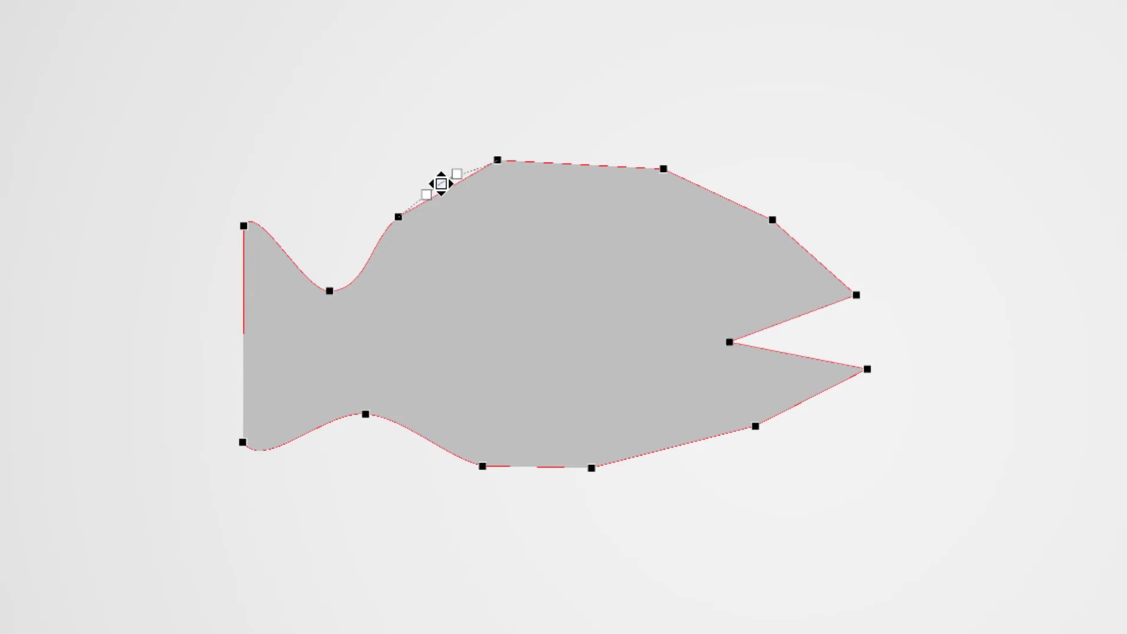
right_click(574, 164)
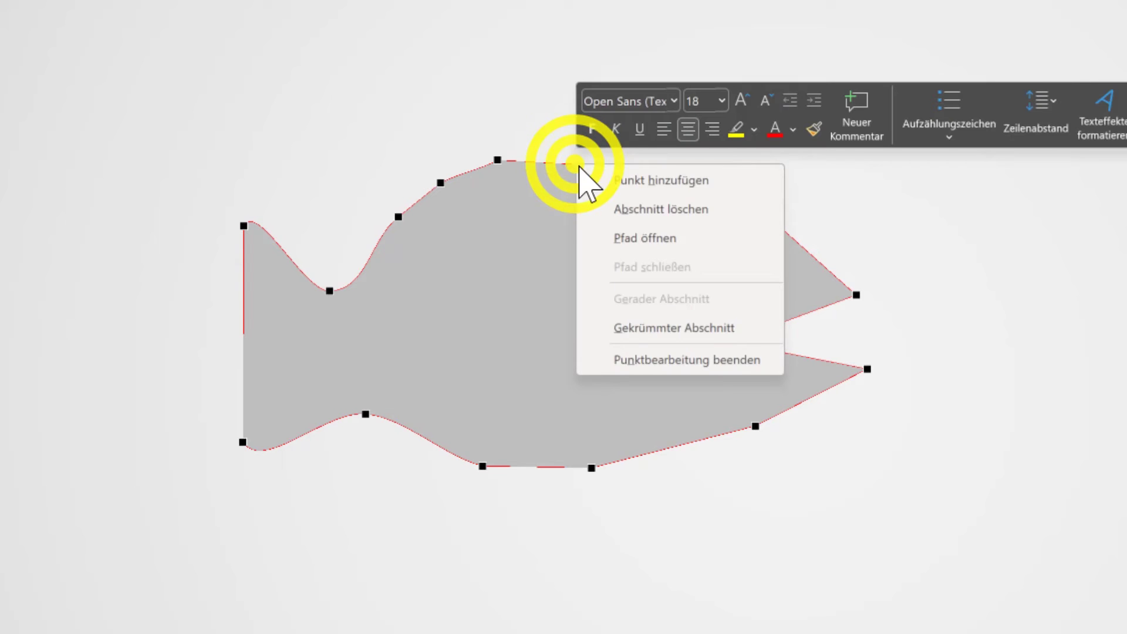
left_click(610, 179)
left_click(578, 165)
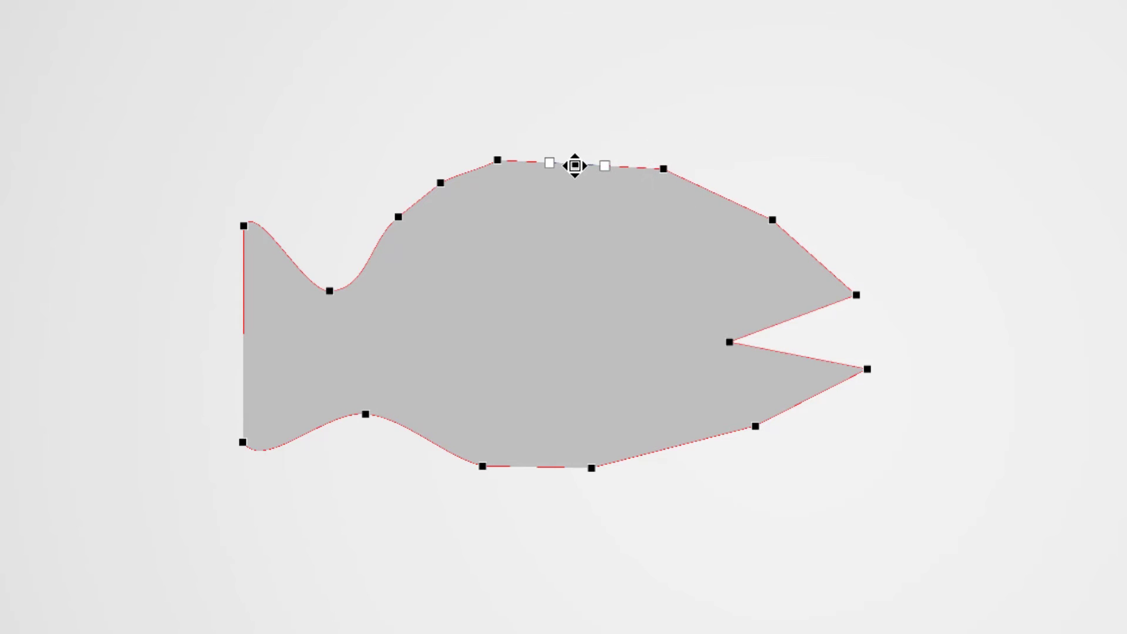
Smooth the head, upper jaw and belly nodes with Punkt glätten, then end point editing
right_click(662, 169)
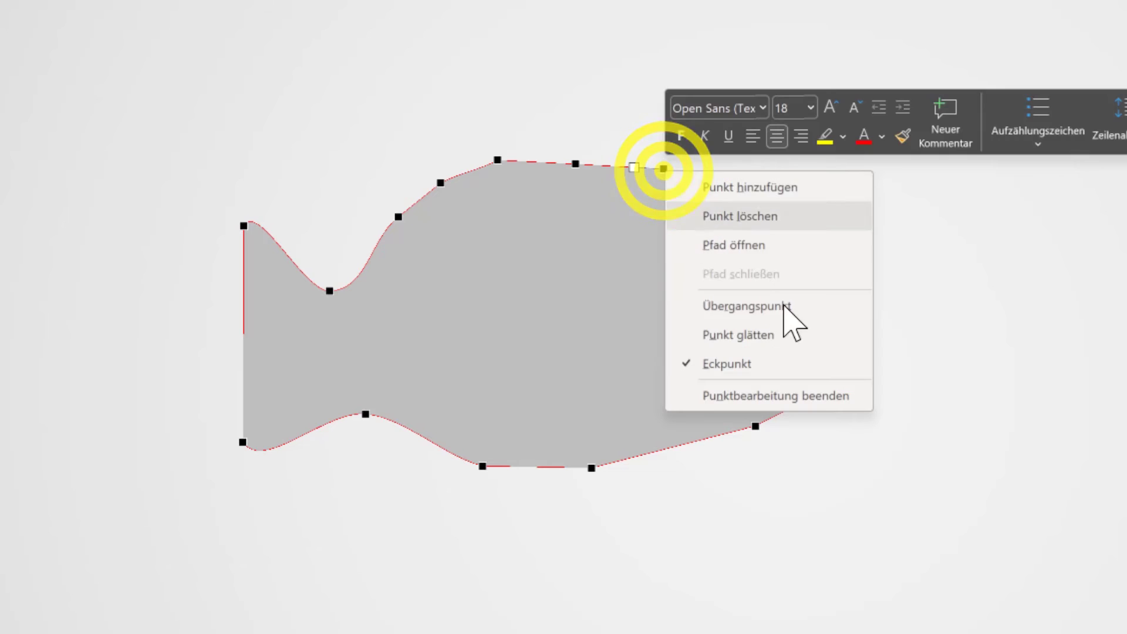
left_click(762, 332)
right_click(773, 220)
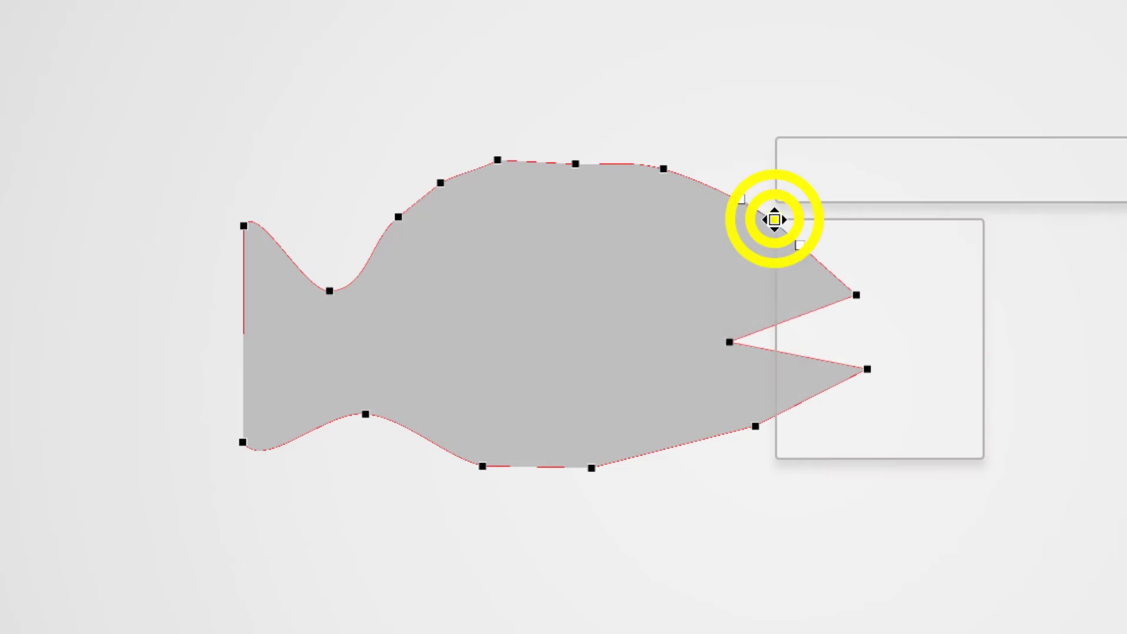
left_click(857, 383)
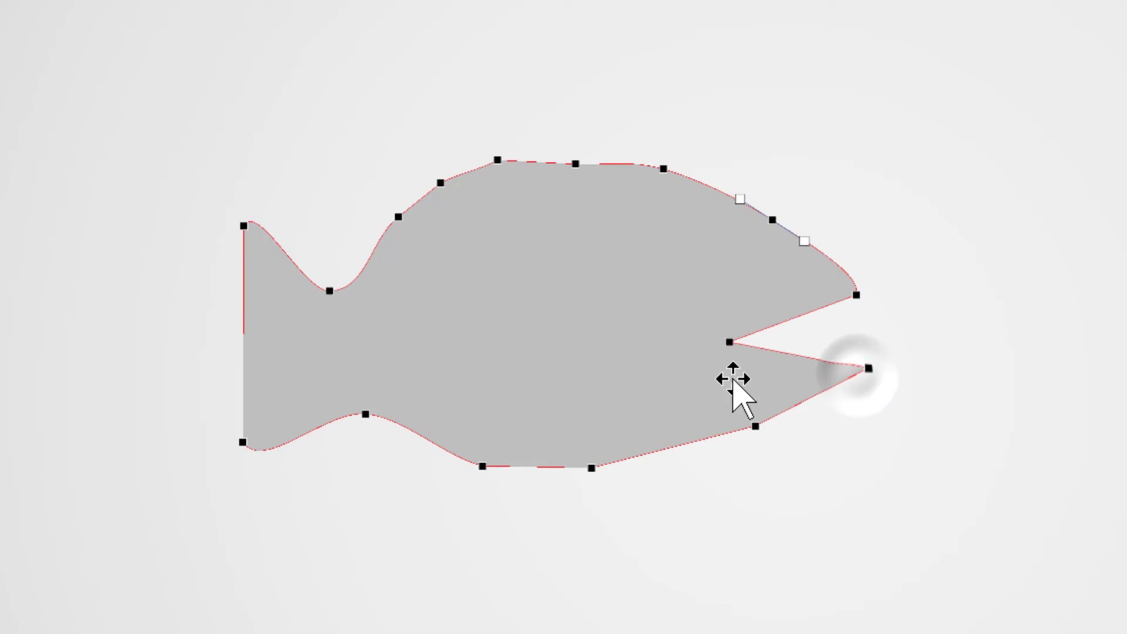
right_click(759, 427)
left_click(849, 587)
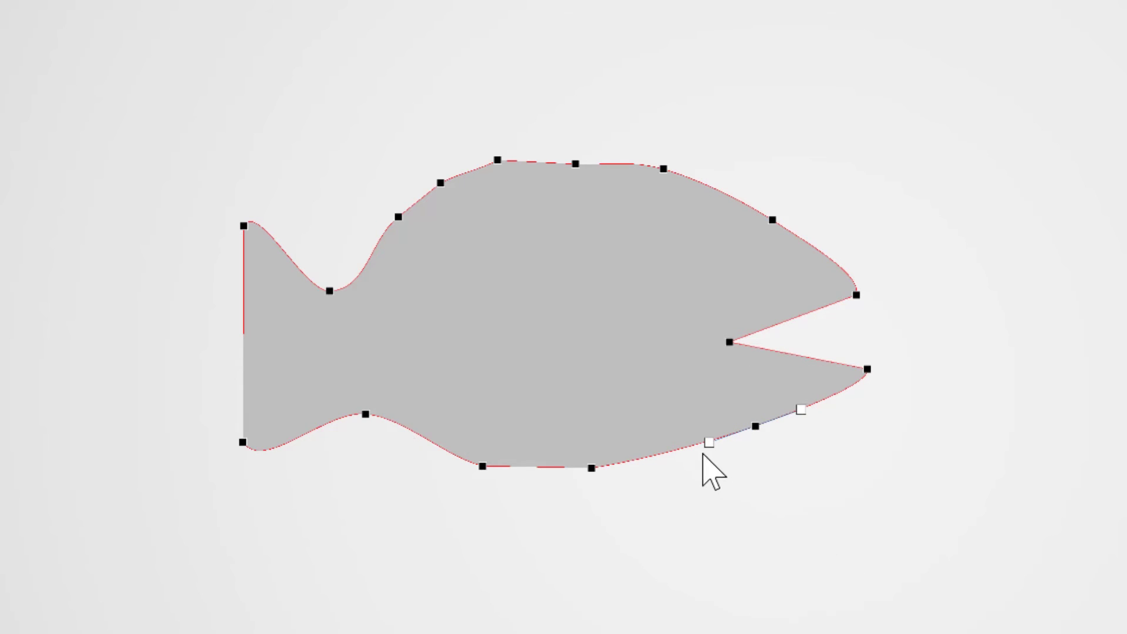
left_click(895, 511)
left_click(895, 511)
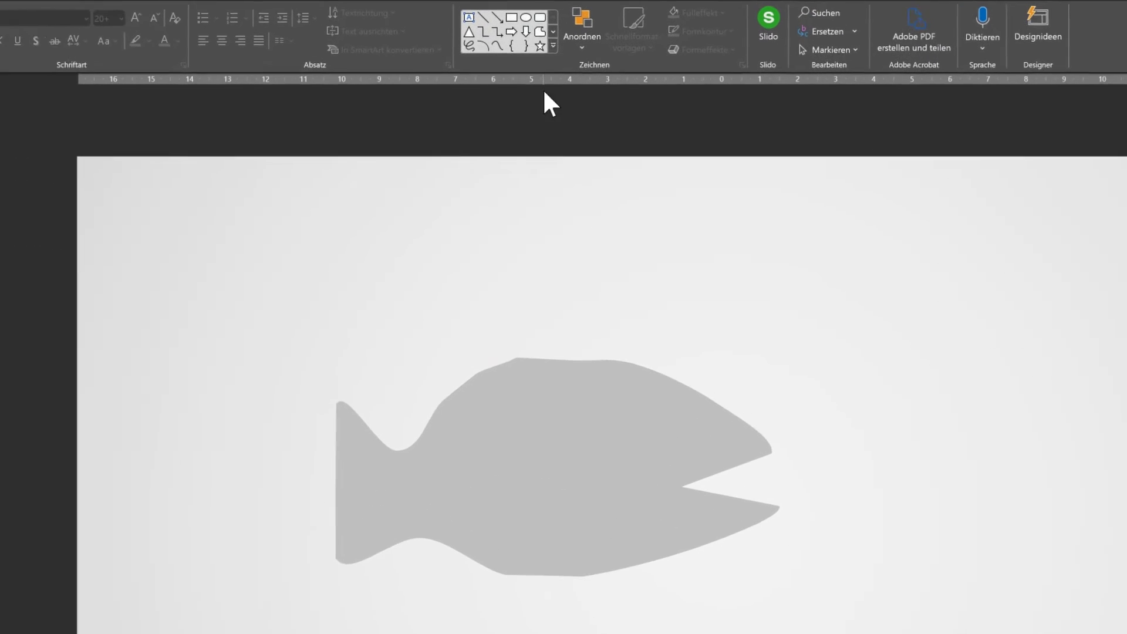
Draw a small circle on the fish's head and fill it white for the eye
left_click(526, 17)
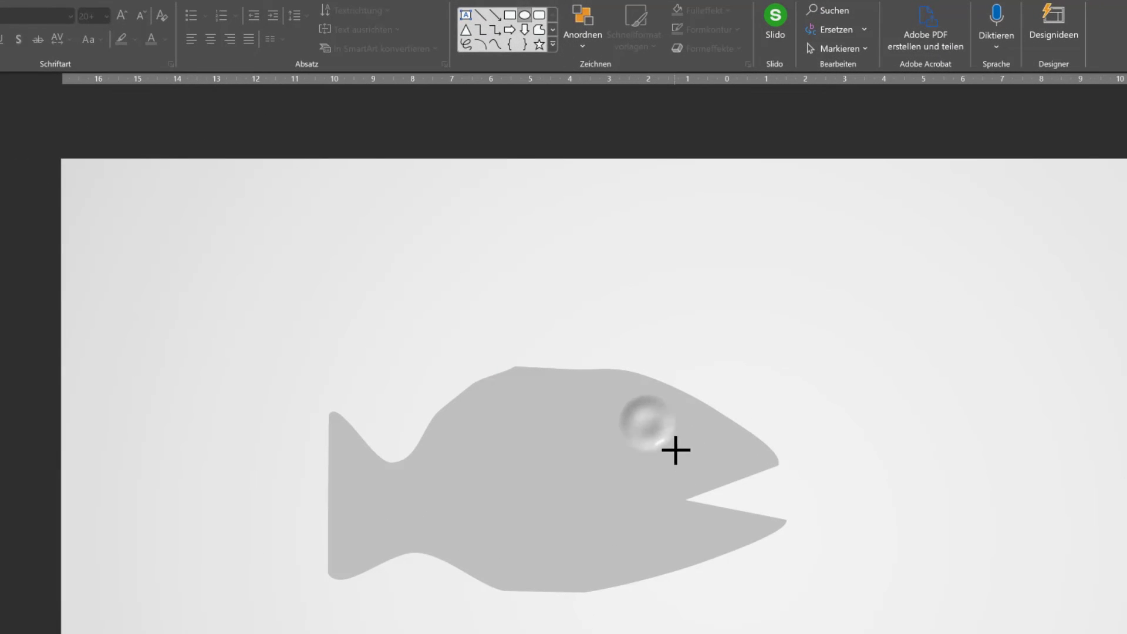
left_click_drag(675, 450, 680, 455)
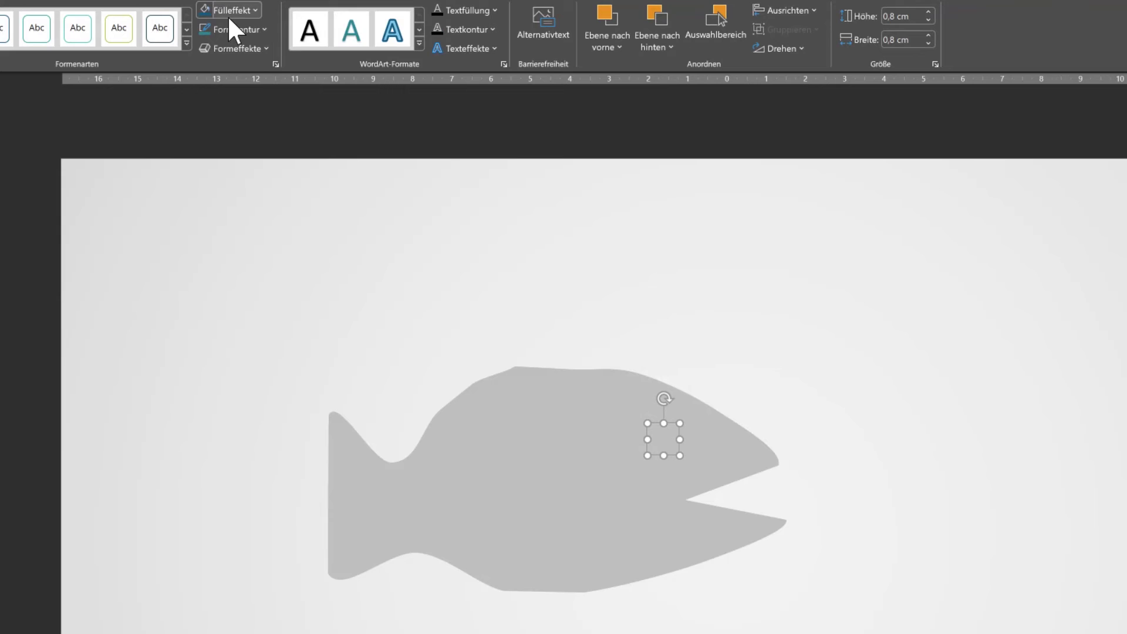
left_click(240, 10)
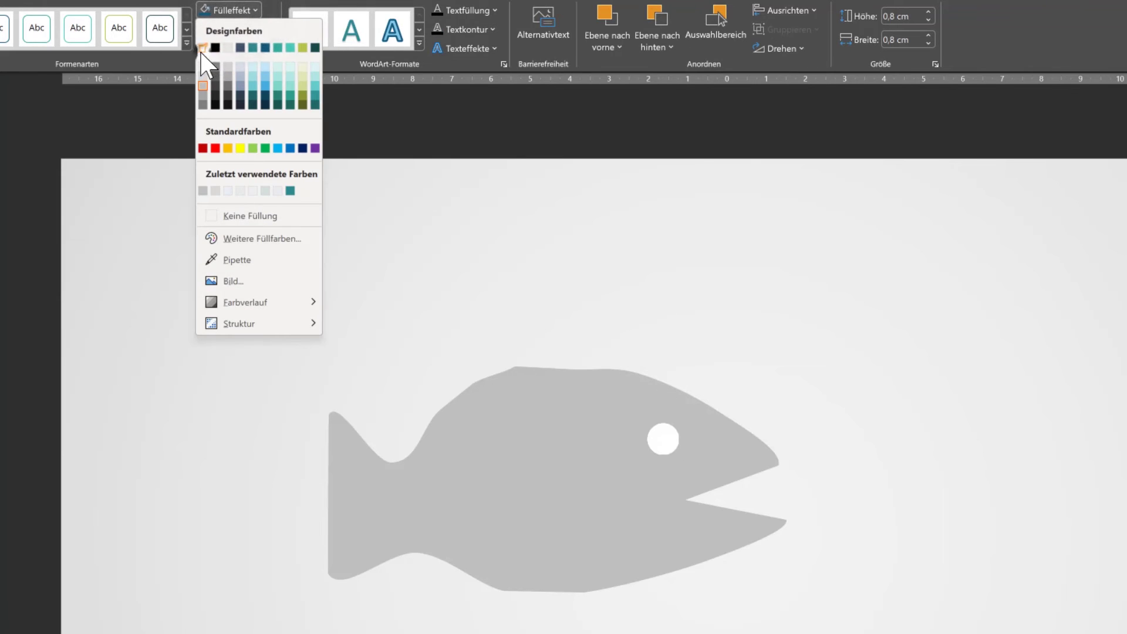
left_click(207, 46)
Place a smaller circle inside the eye and fill it black as the pupil
left_click_drag(669, 438, 675, 427)
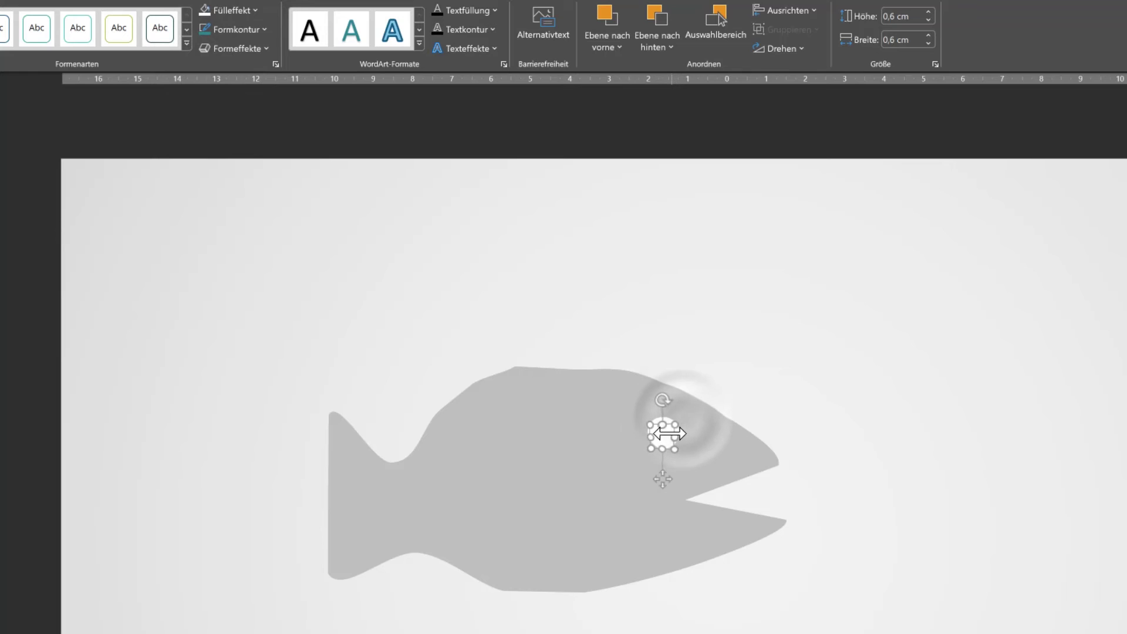
left_click(234, 12)
left_click(215, 47)
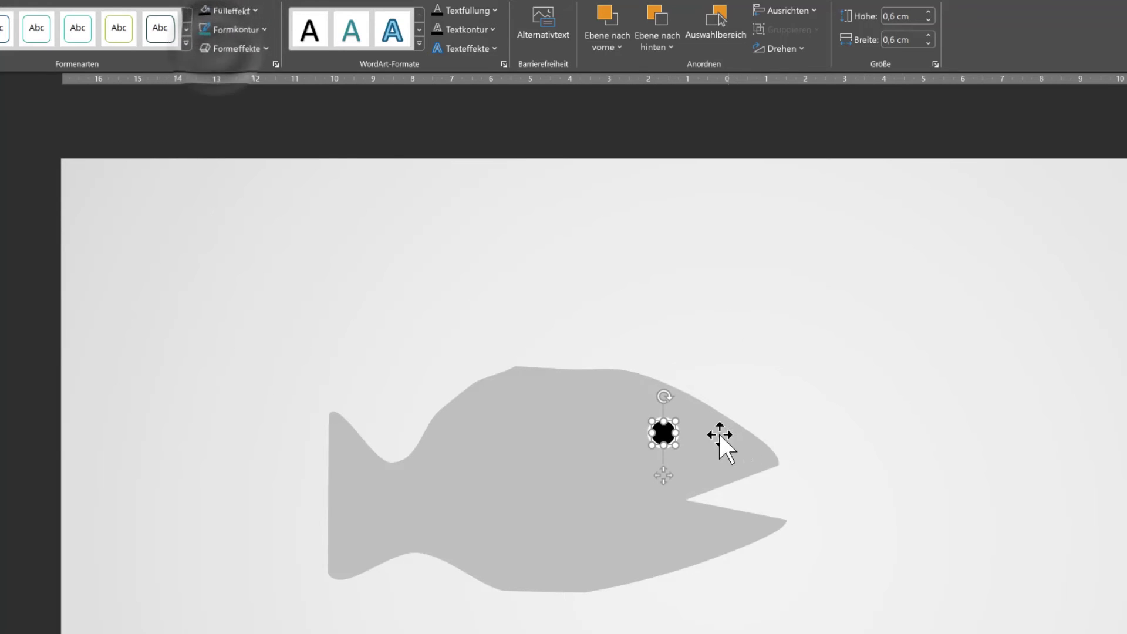
left_click(866, 283)
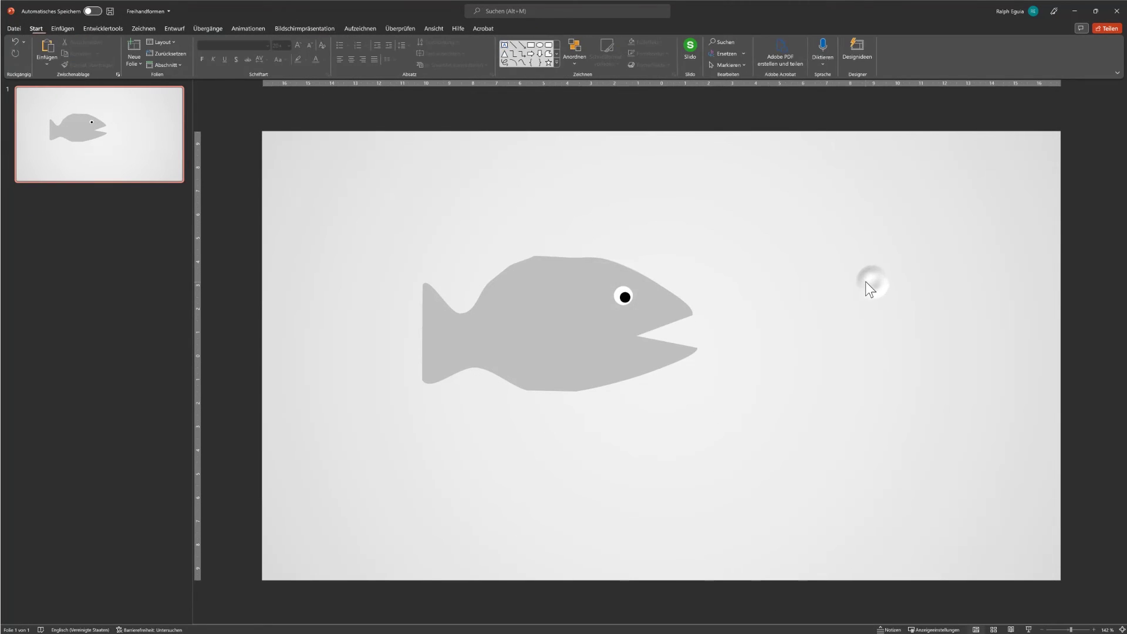
Edit the square's points, raising its top-right corner and curving the top edge
left_click(480, 335)
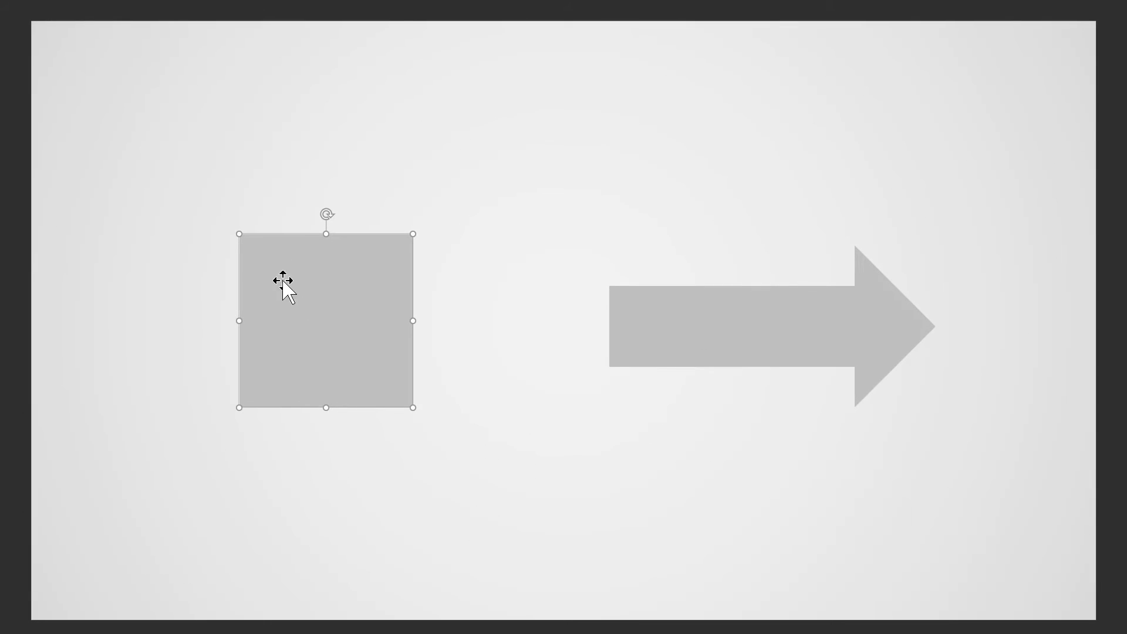
right_click(285, 271)
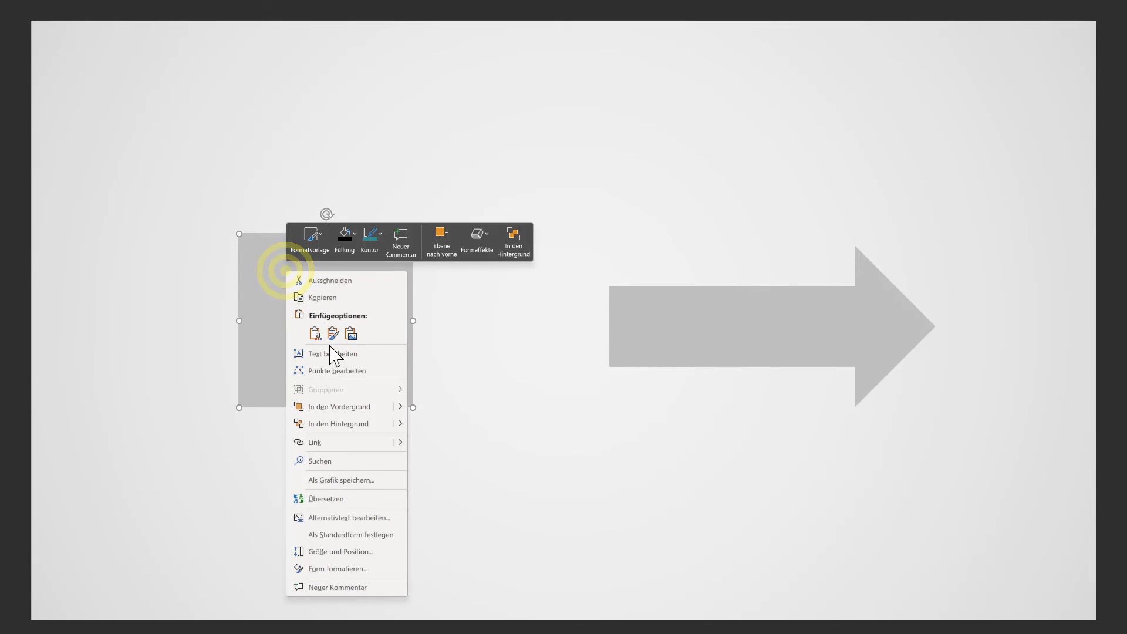
left_click(337, 371)
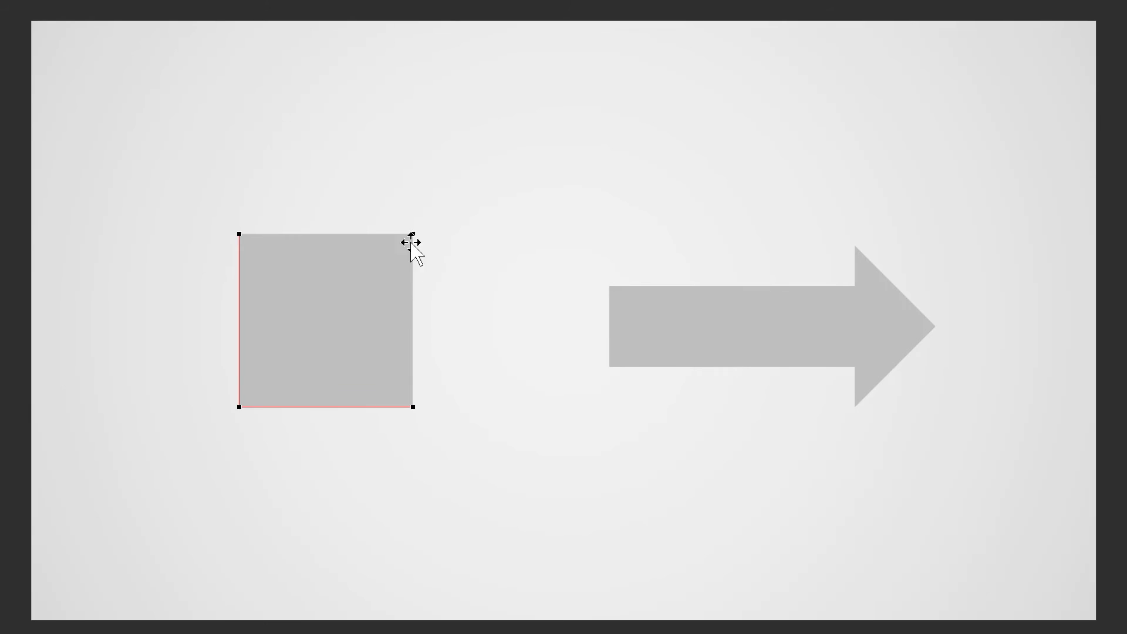
left_click_drag(413, 234, 462, 179)
left_click_drag(387, 200, 363, 174)
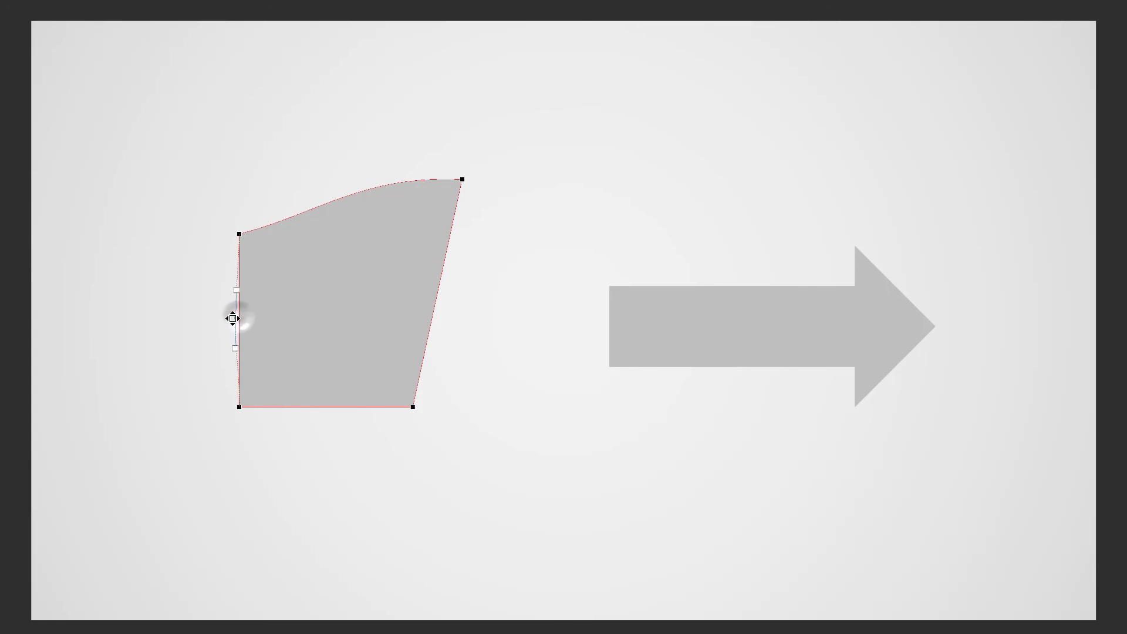
Bow the square's left edge outward and smooth its left-side vertex
left_click_drag(233, 318, 177, 317)
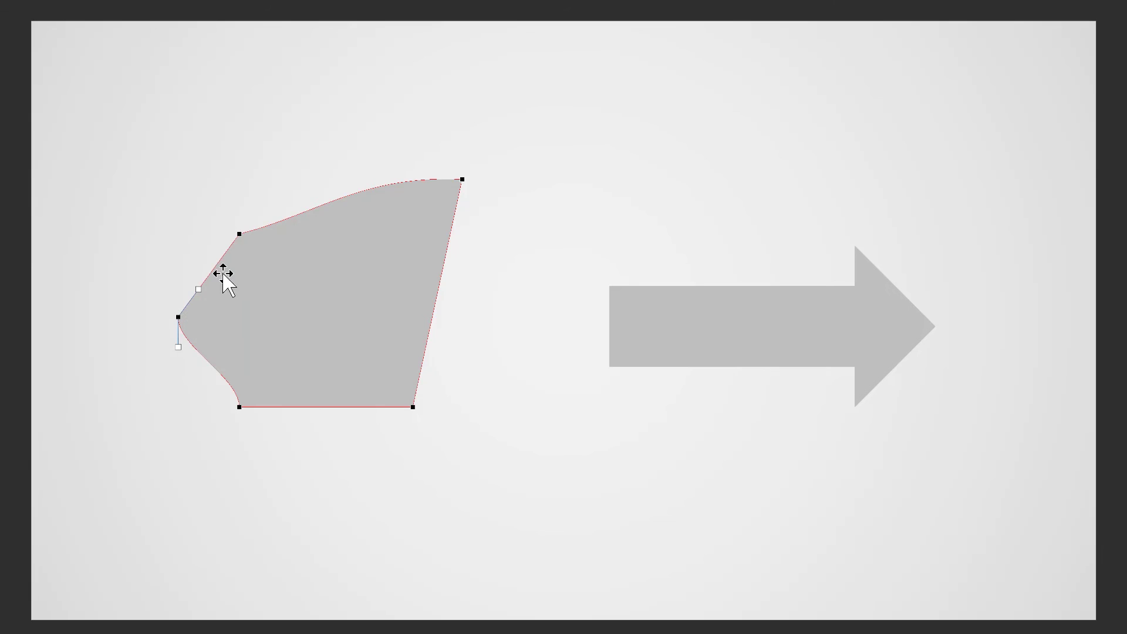
right_click(238, 234)
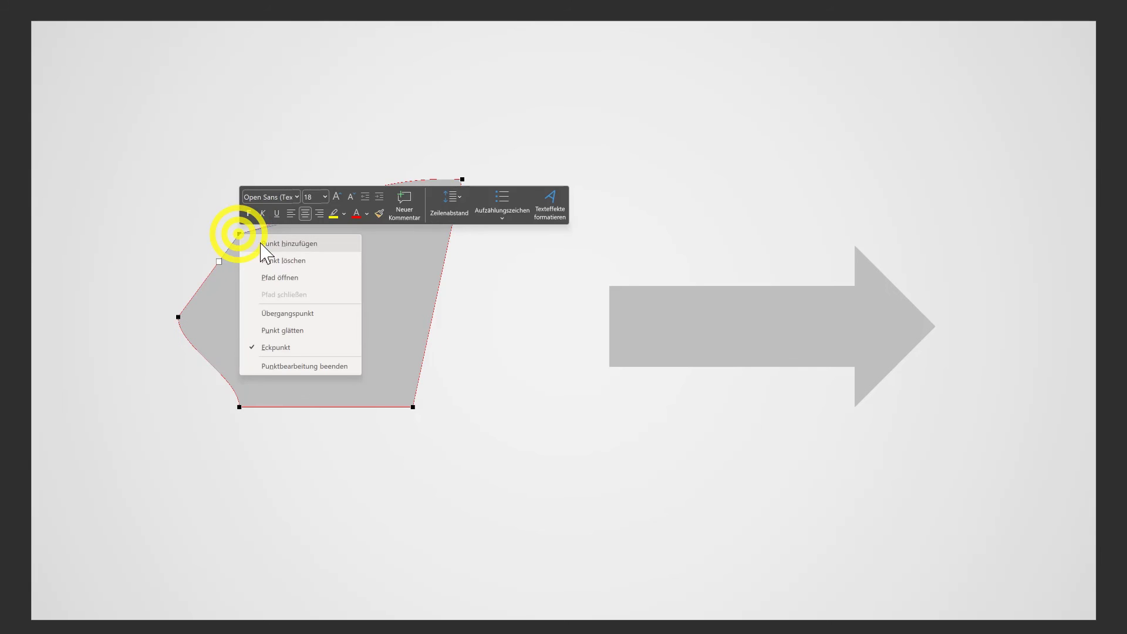
left_click(297, 327)
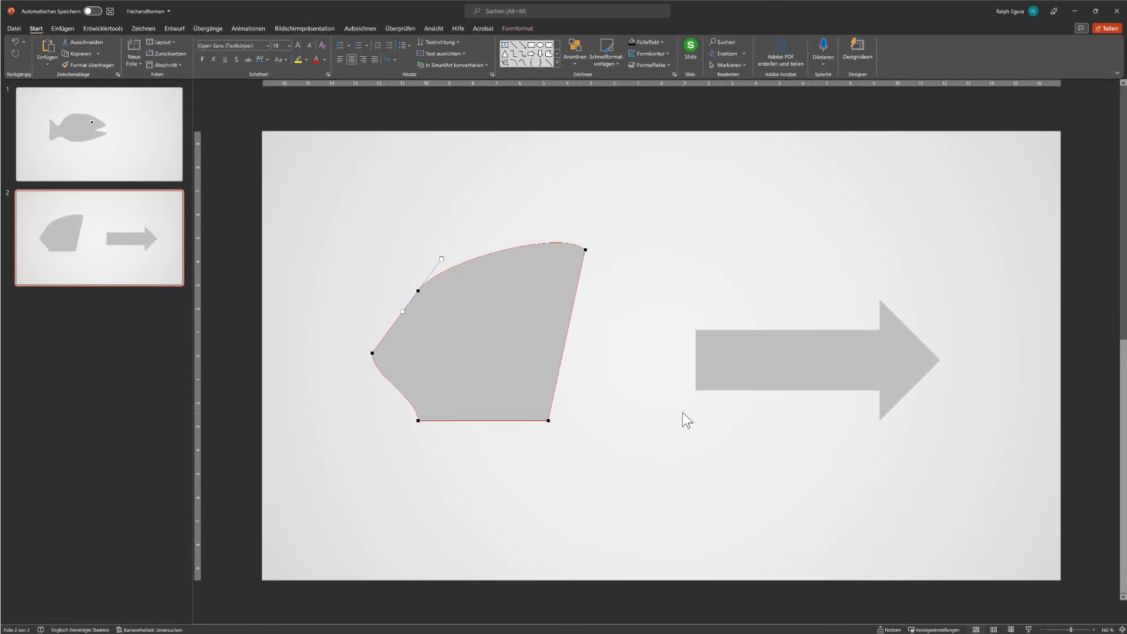
Round the arrow's tip by smoothing its tip vertex and stretching the curve fuller
left_click(651, 322)
right_click(652, 323)
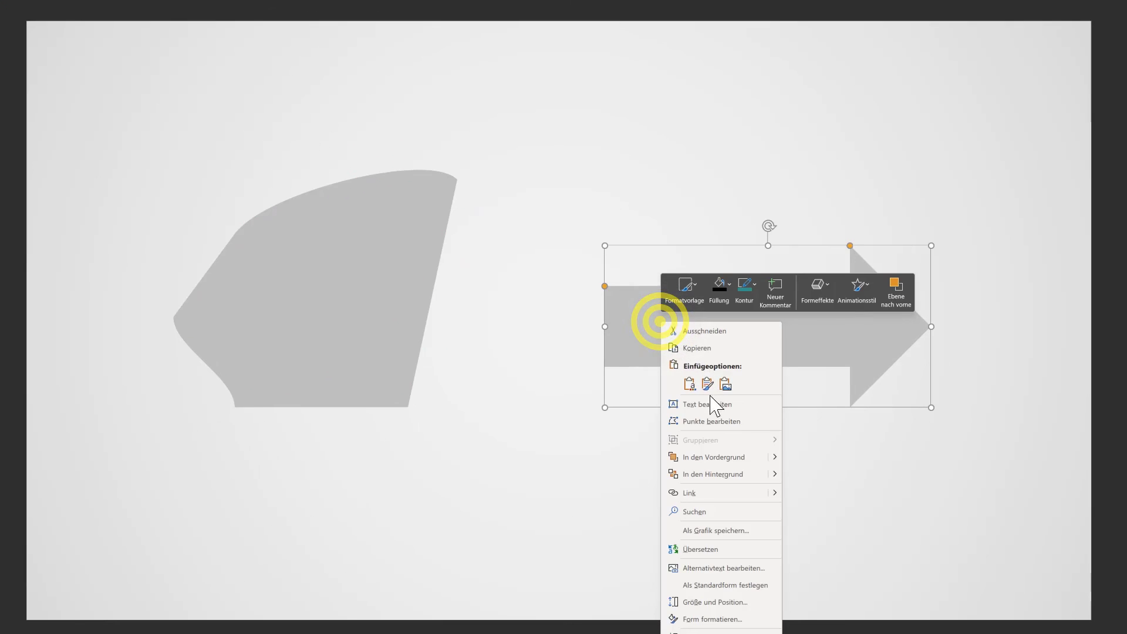
left_click(707, 422)
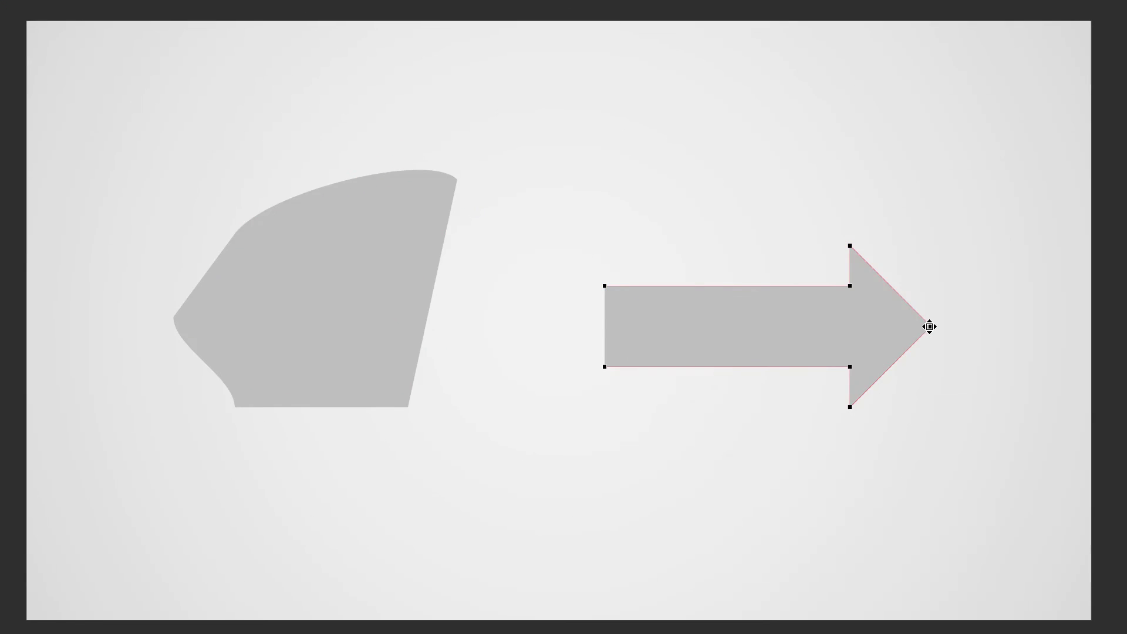
right_click(930, 326)
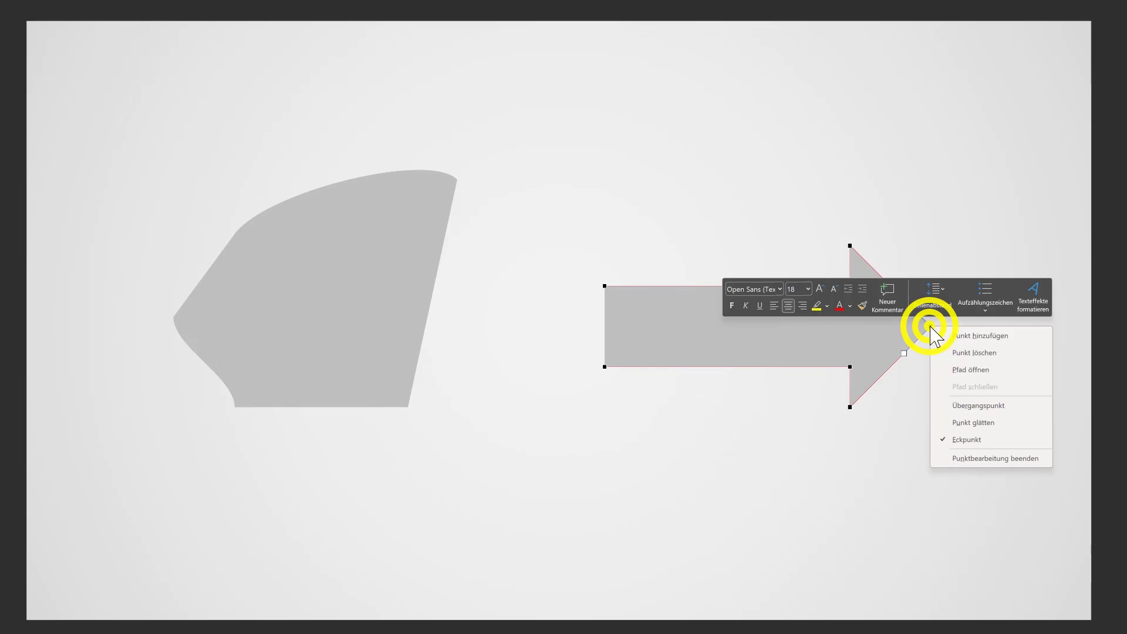
left_click(973, 423)
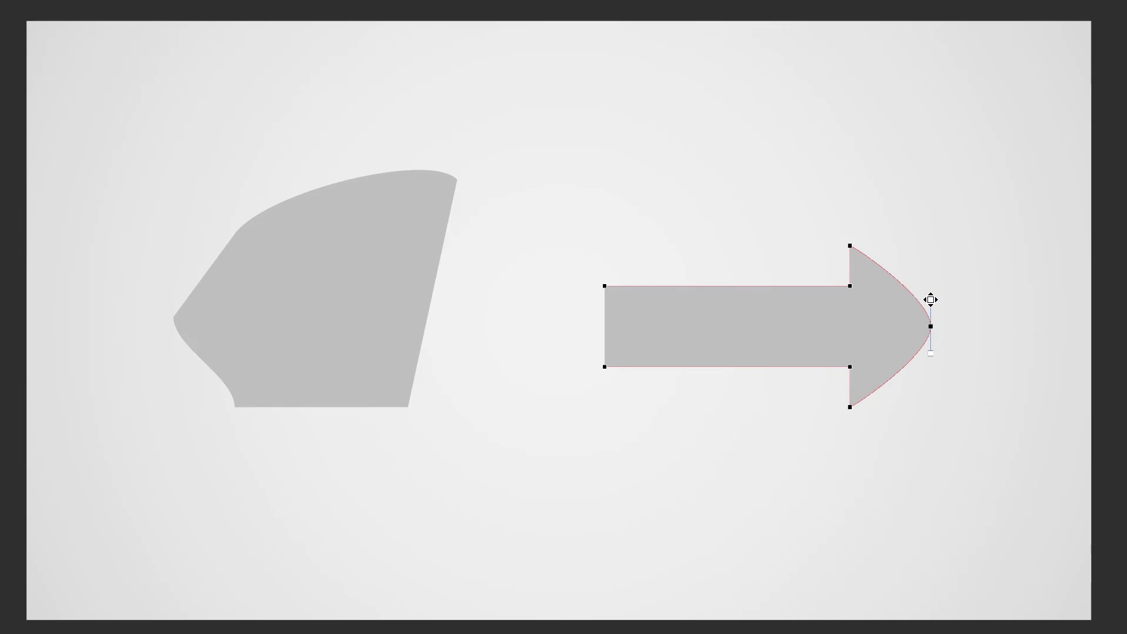
left_click_drag(931, 300, 928, 278)
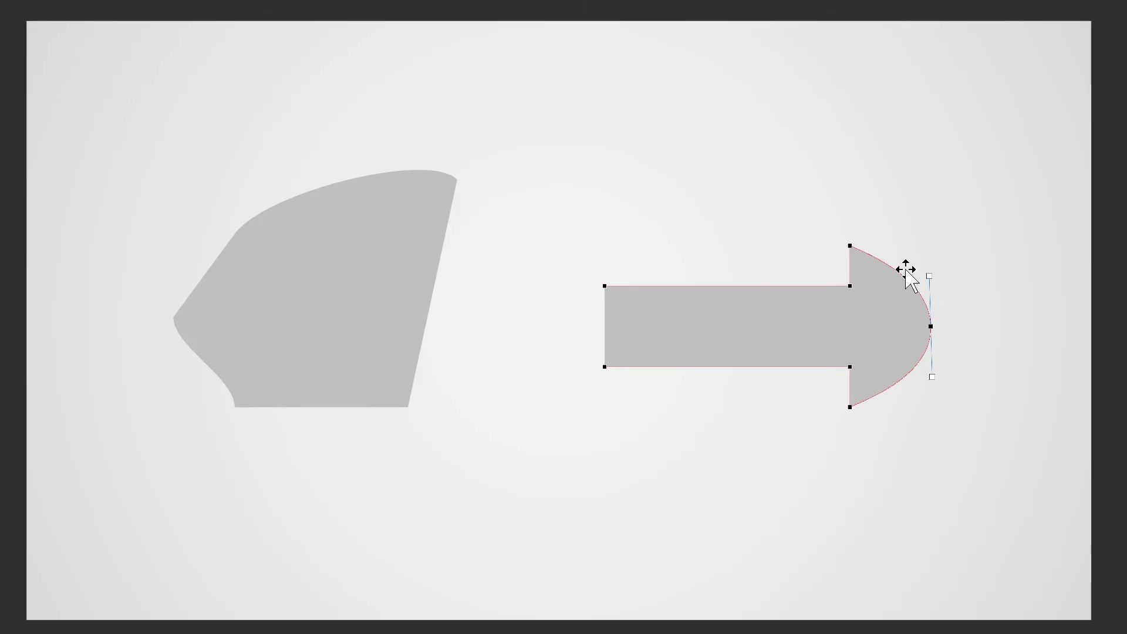
left_click(892, 455)
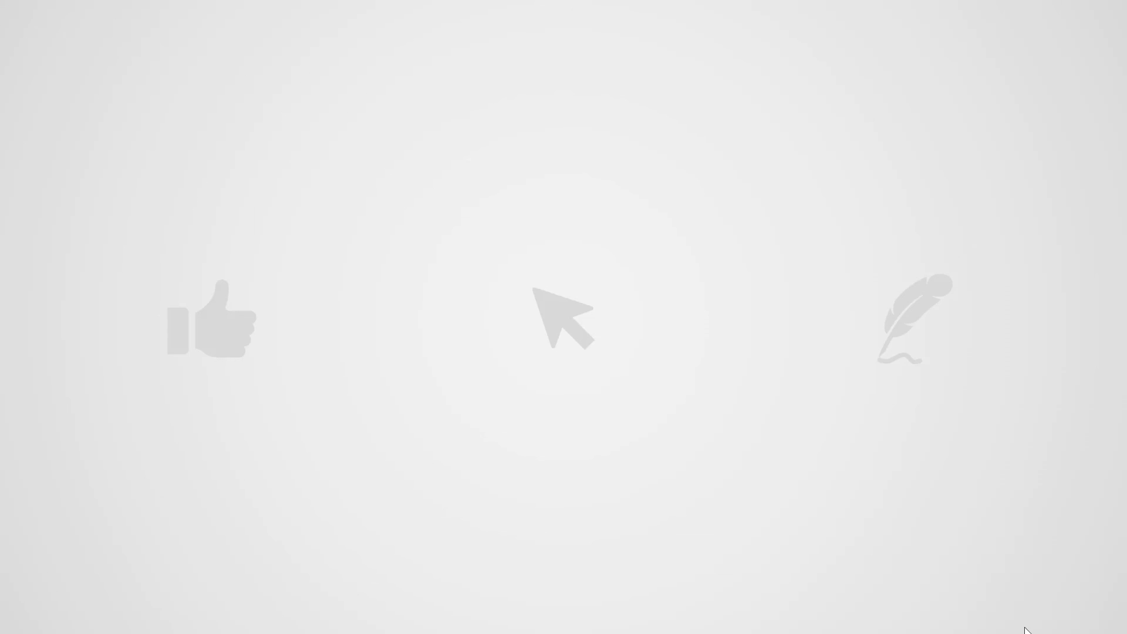